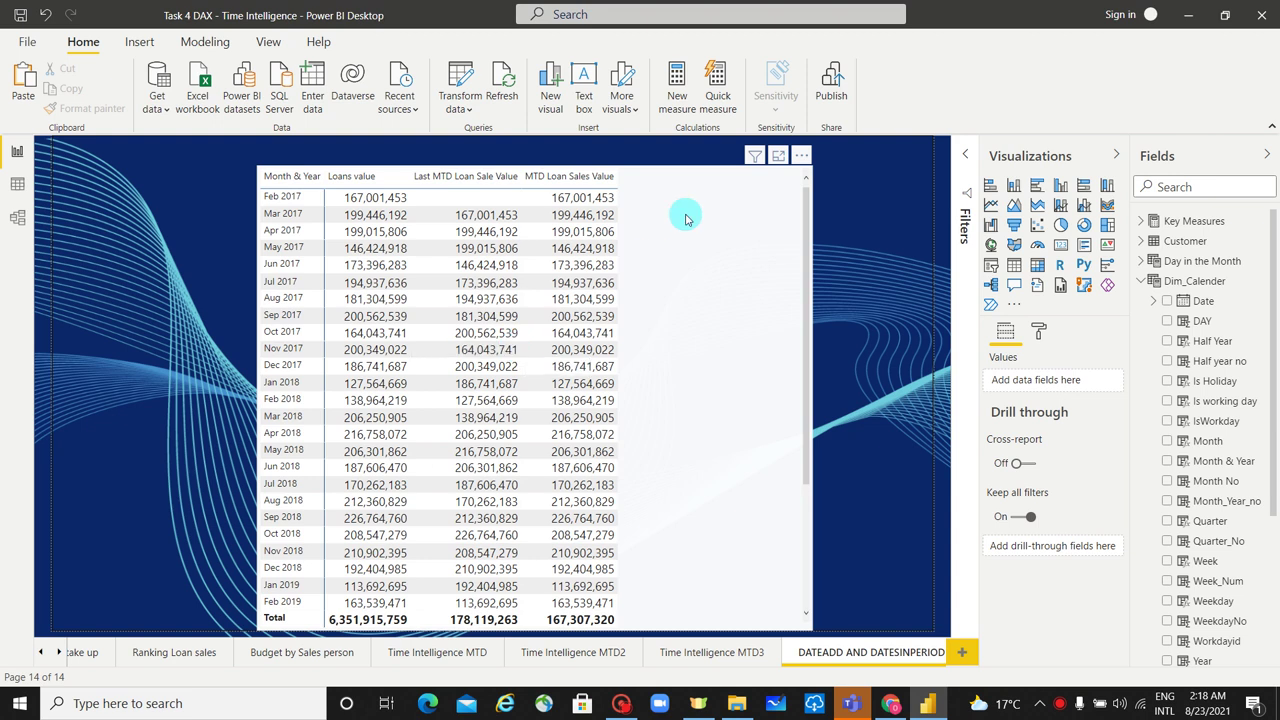
Open the Last MTD Loan Sale Value measure from the Key Measures table and copy its whole DAX formula.
click(710, 250)
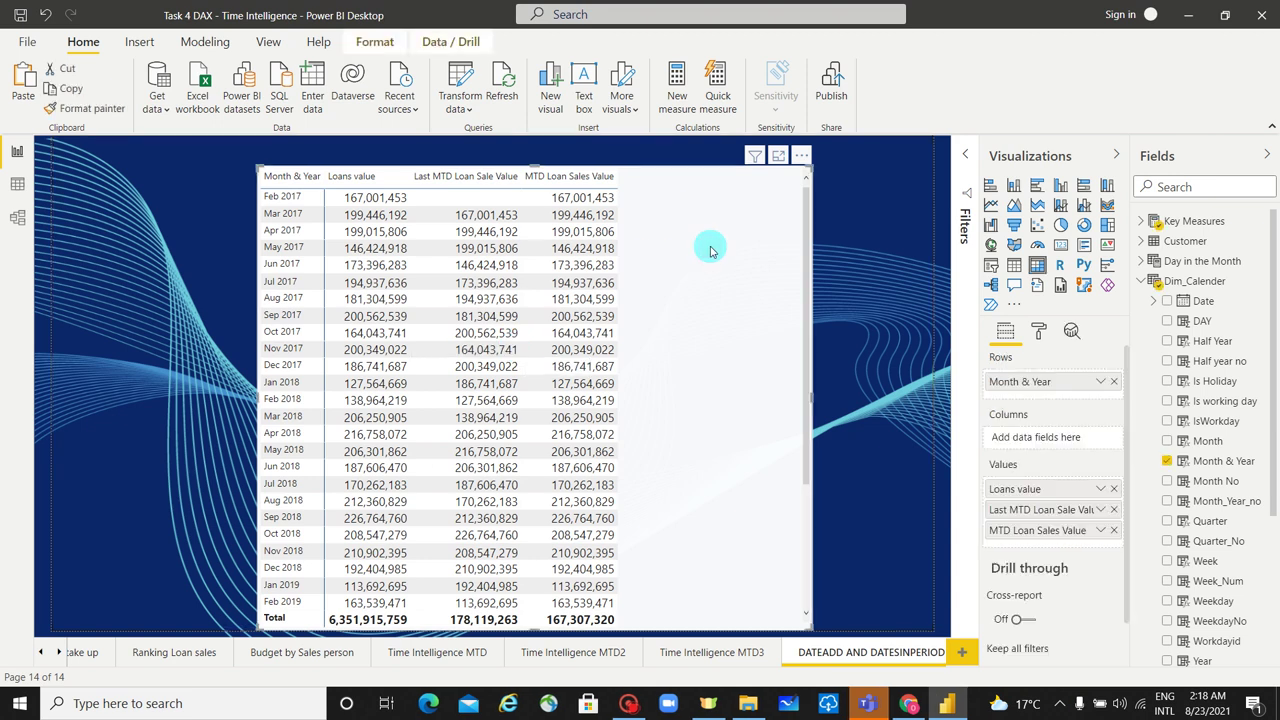
click(1146, 228)
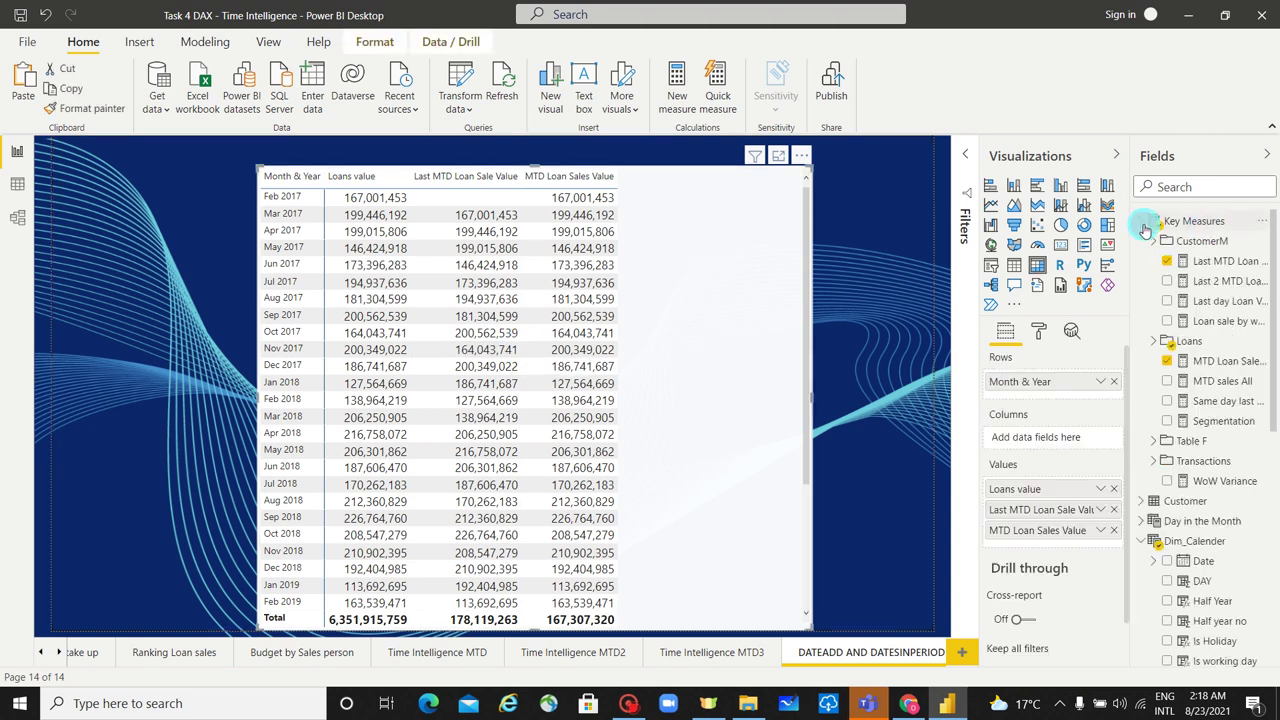
click(1216, 262)
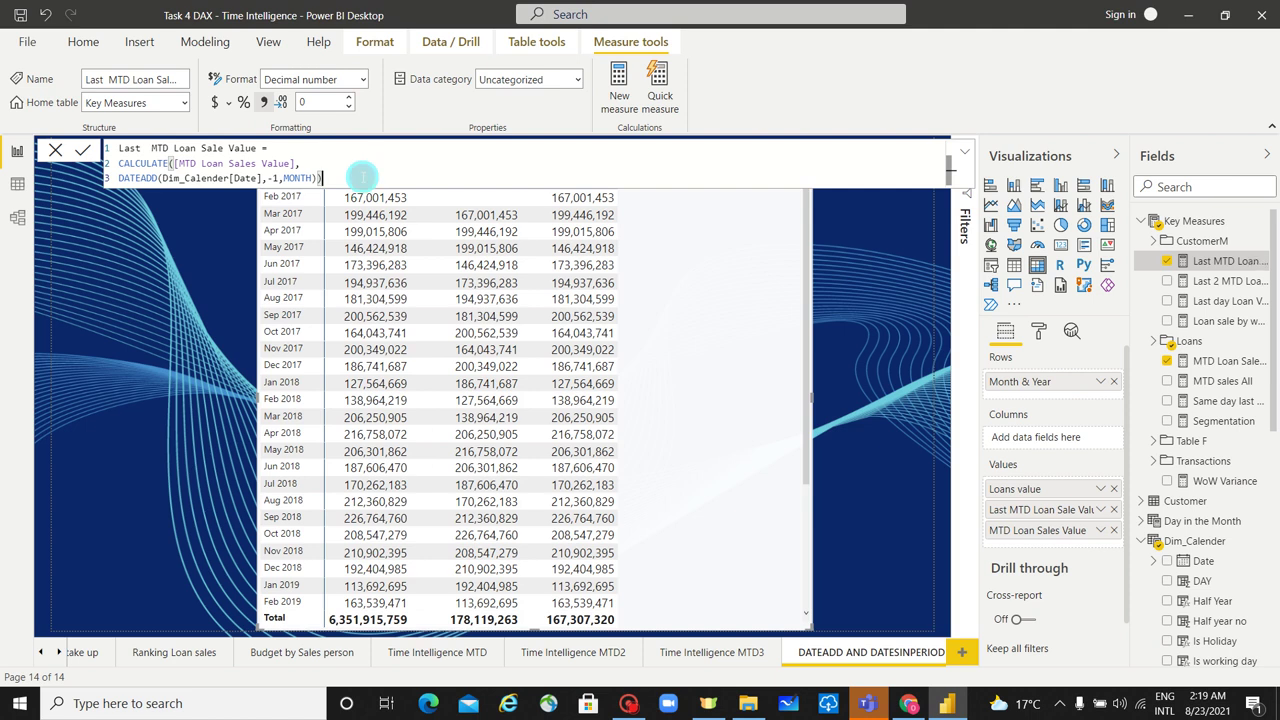
key(ctrl+a)
key(ctrl+c)
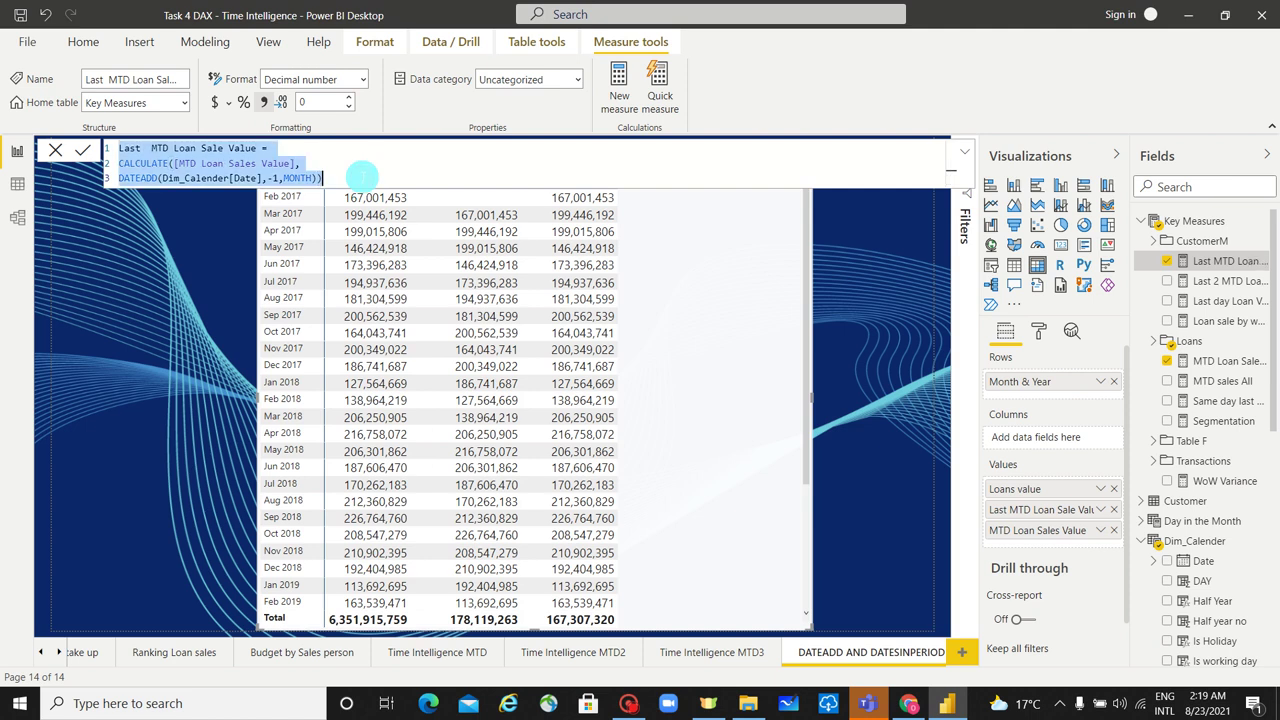
Create a measure from the copied formula, named Last 12 MTD Loan Sale Value, with a DATEADD offset of -12 MONTH.
click(613, 100)
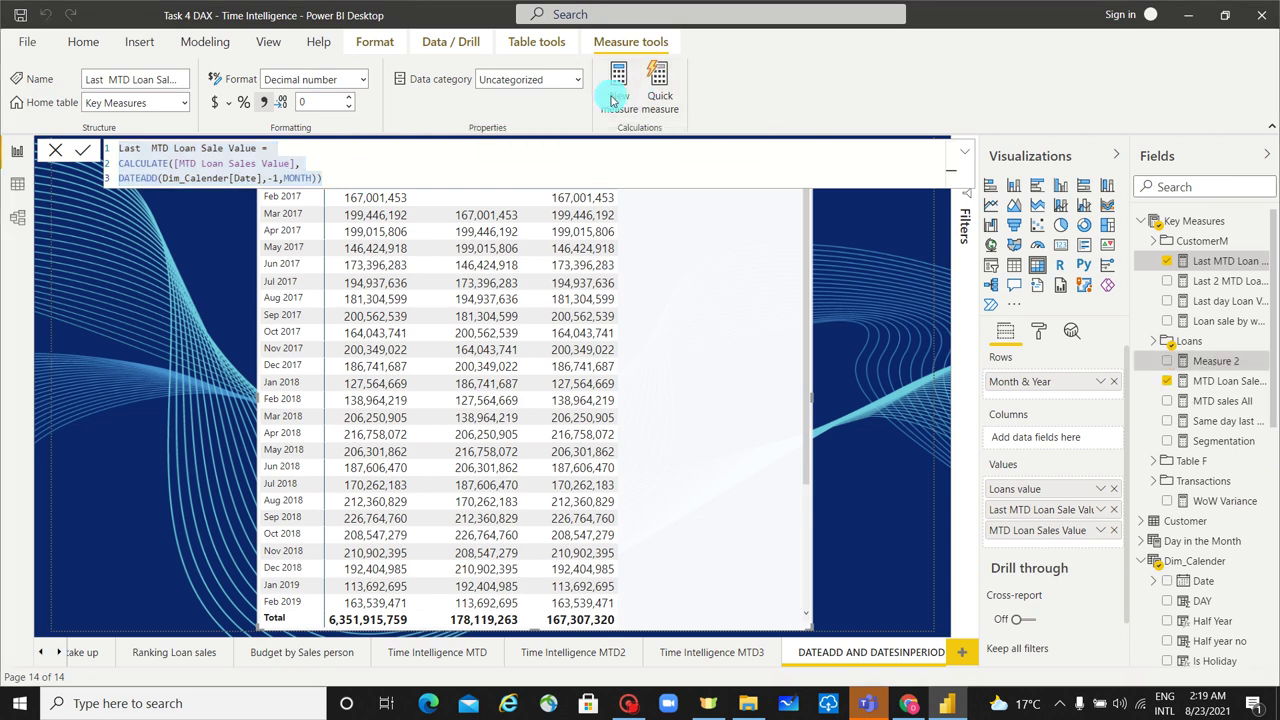
key(ctrl+v)
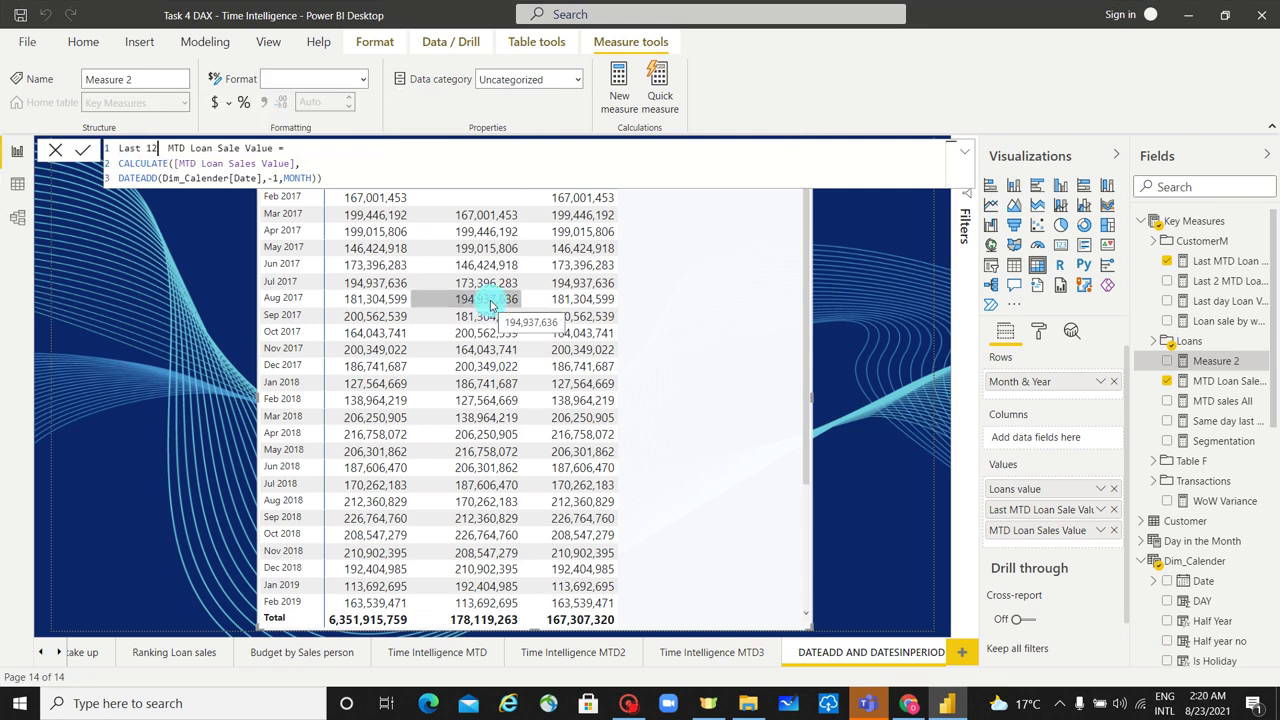
click(279, 177)
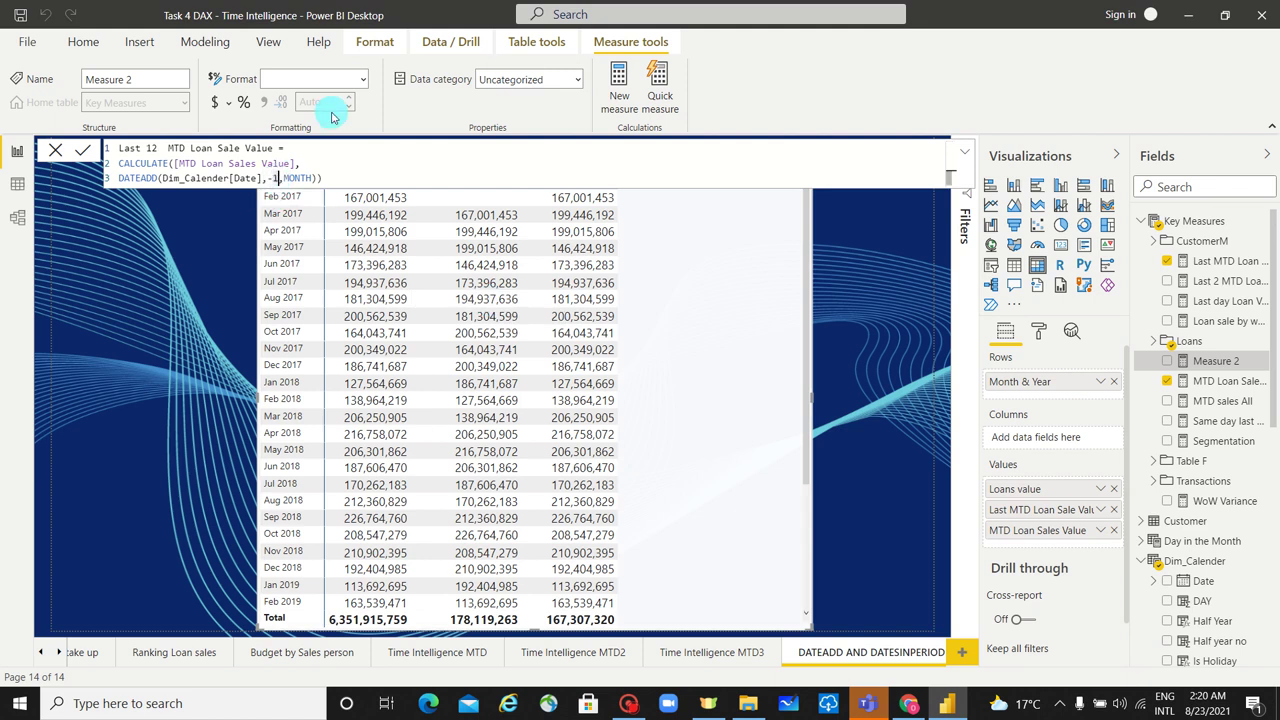
text(2)
key(Return)
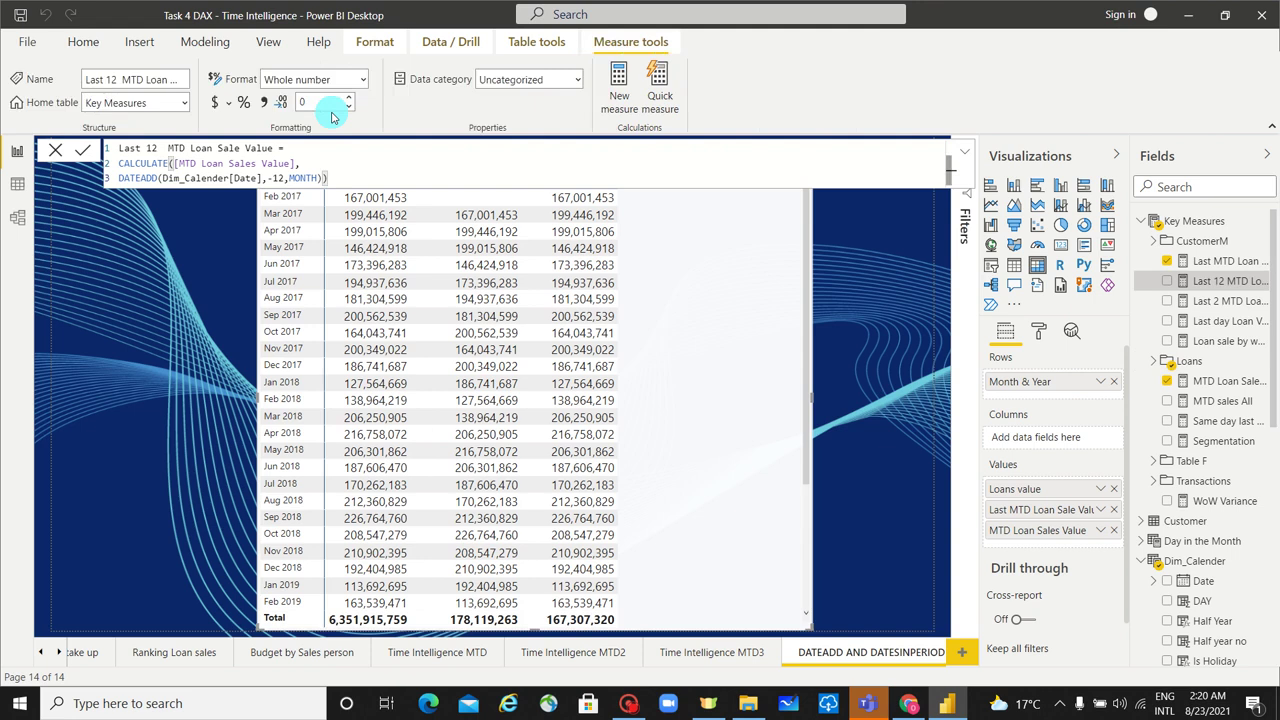
Apply a thousands separator to the Last 12 MTD Loan Sale Value measure and add it to the matrix's values.
click(265, 108)
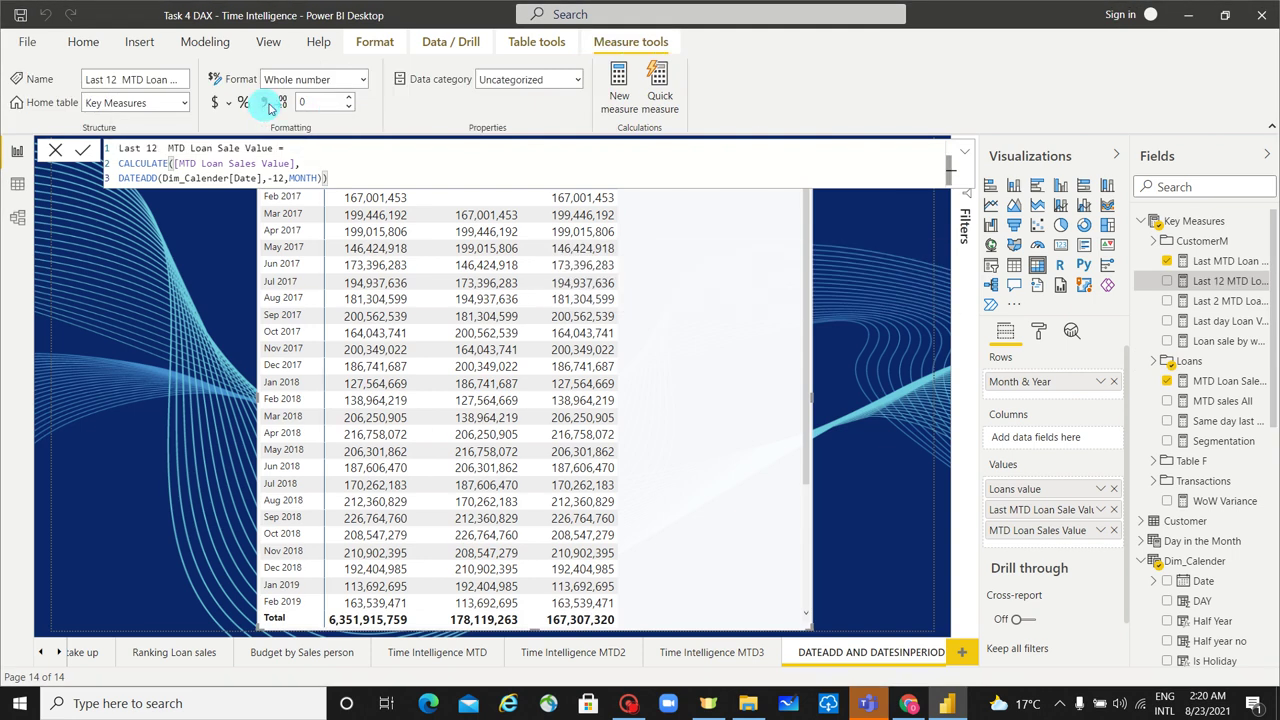
drag(1228, 281, 1082, 540)
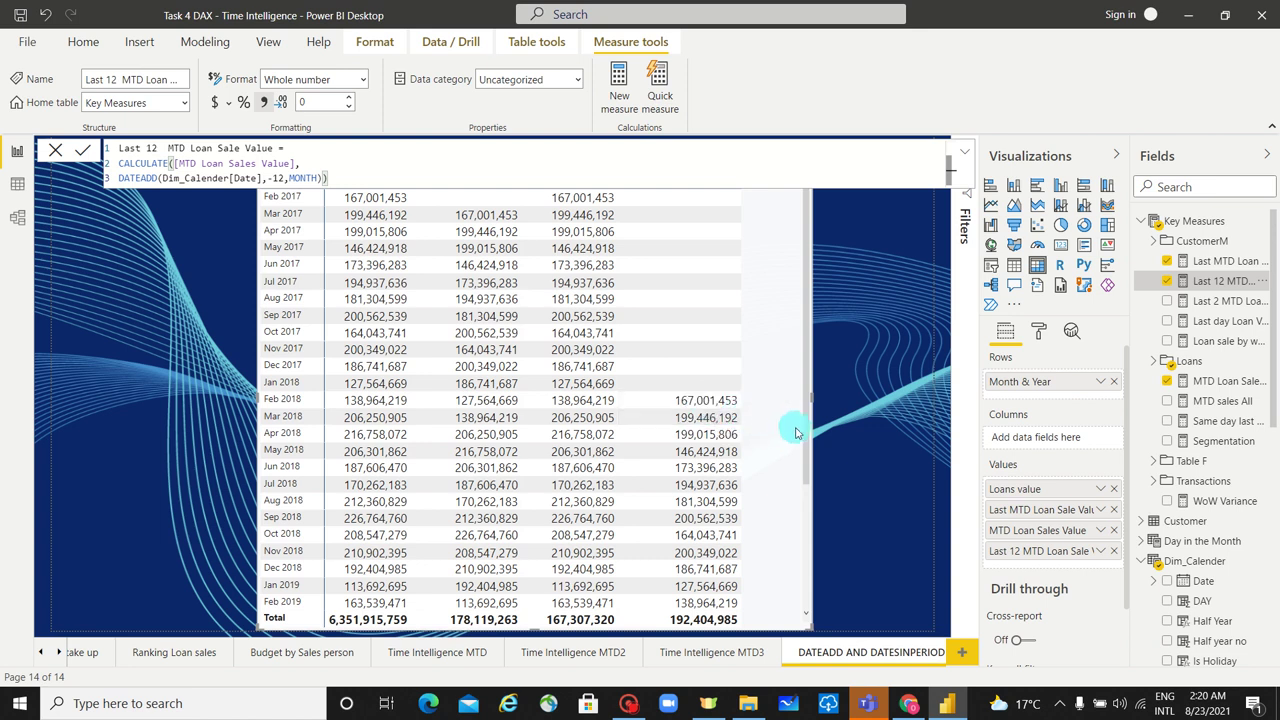
Move the matrix slightly higher on the report page and commit the open measure formula.
drag(803, 430, 803, 379)
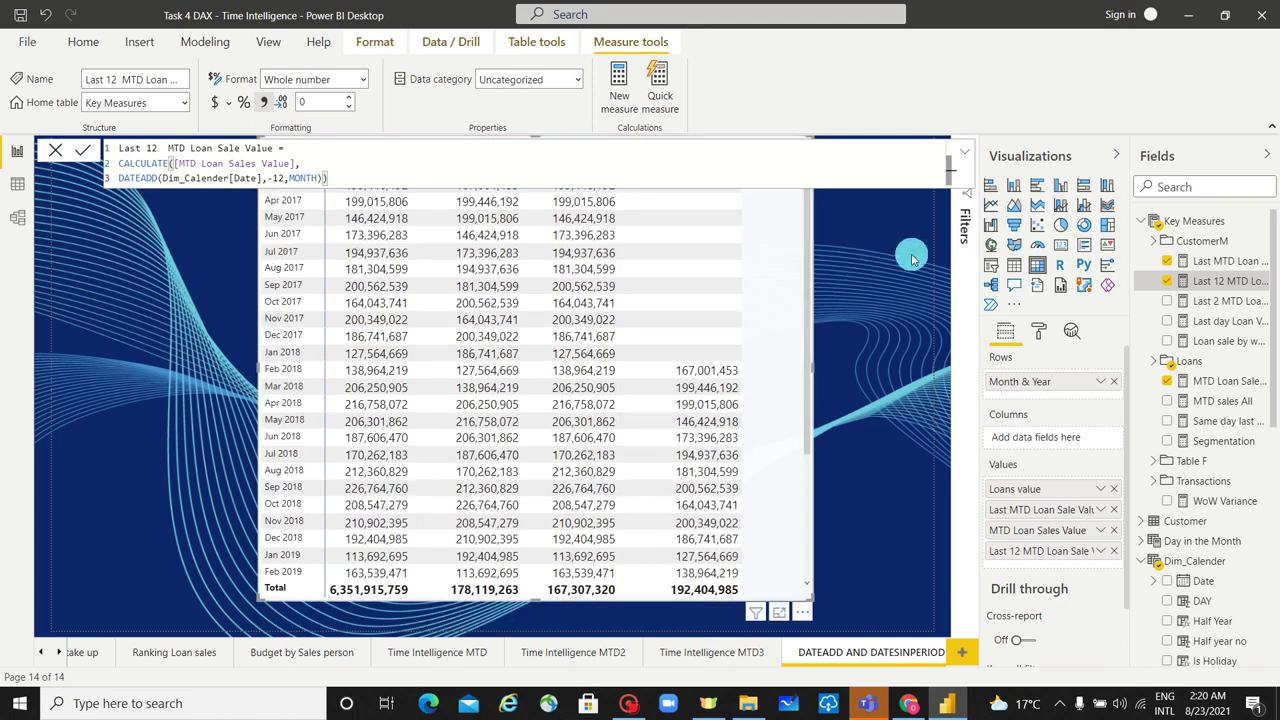
click(80, 150)
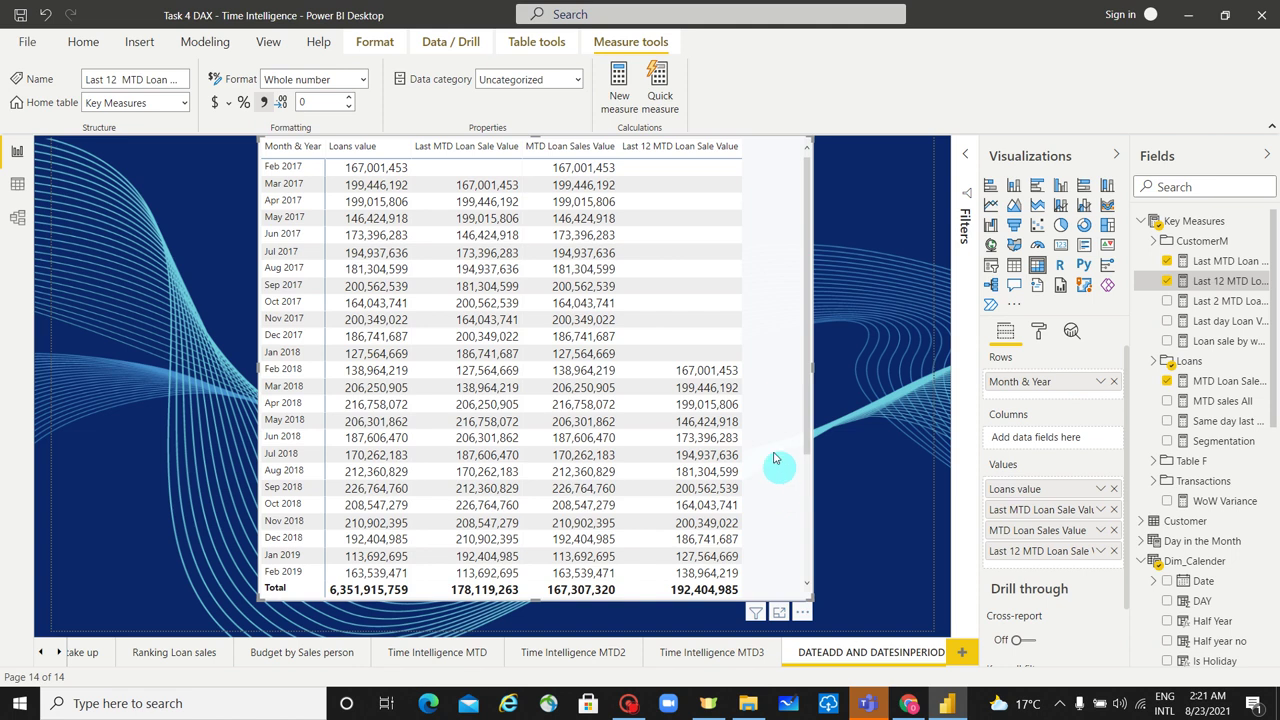
mouse_move(771, 443)
mouse_down()
mouse_move(770, 461)
mouse_move(772, 449)
mouse_up()
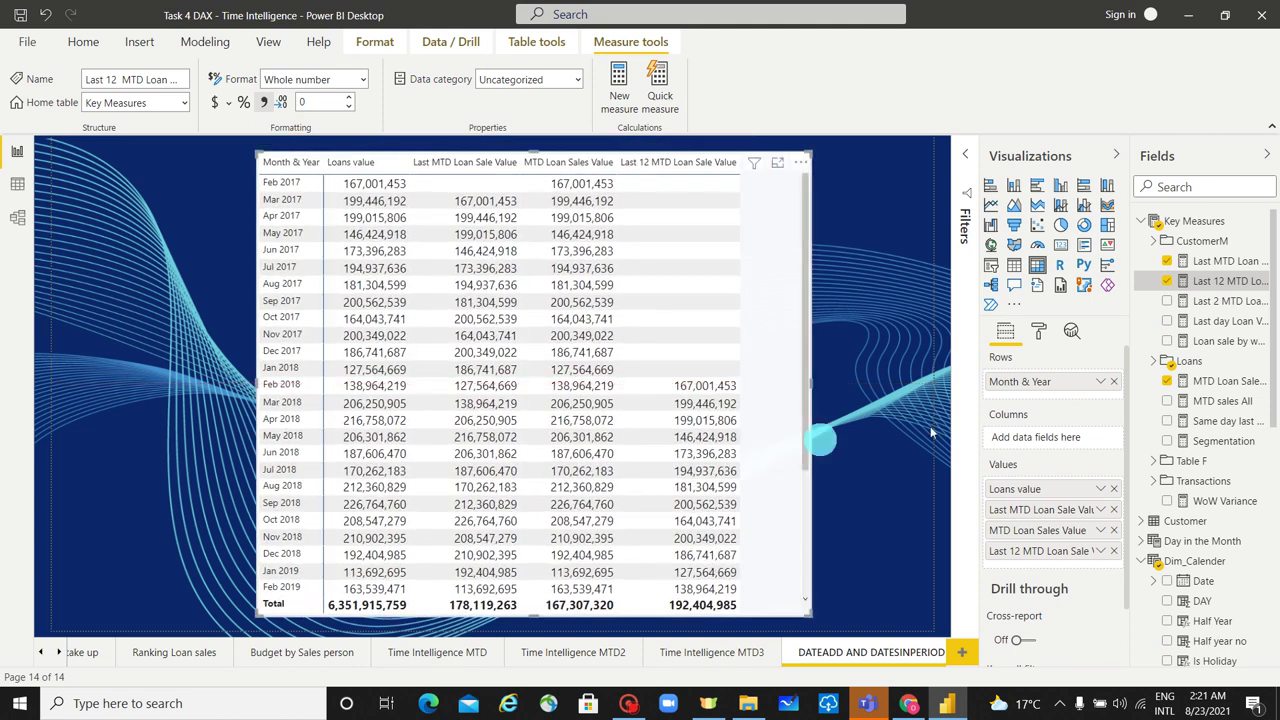
Create another new measure in the Key Measures table and clear its default name from the formula.
click(1266, 224)
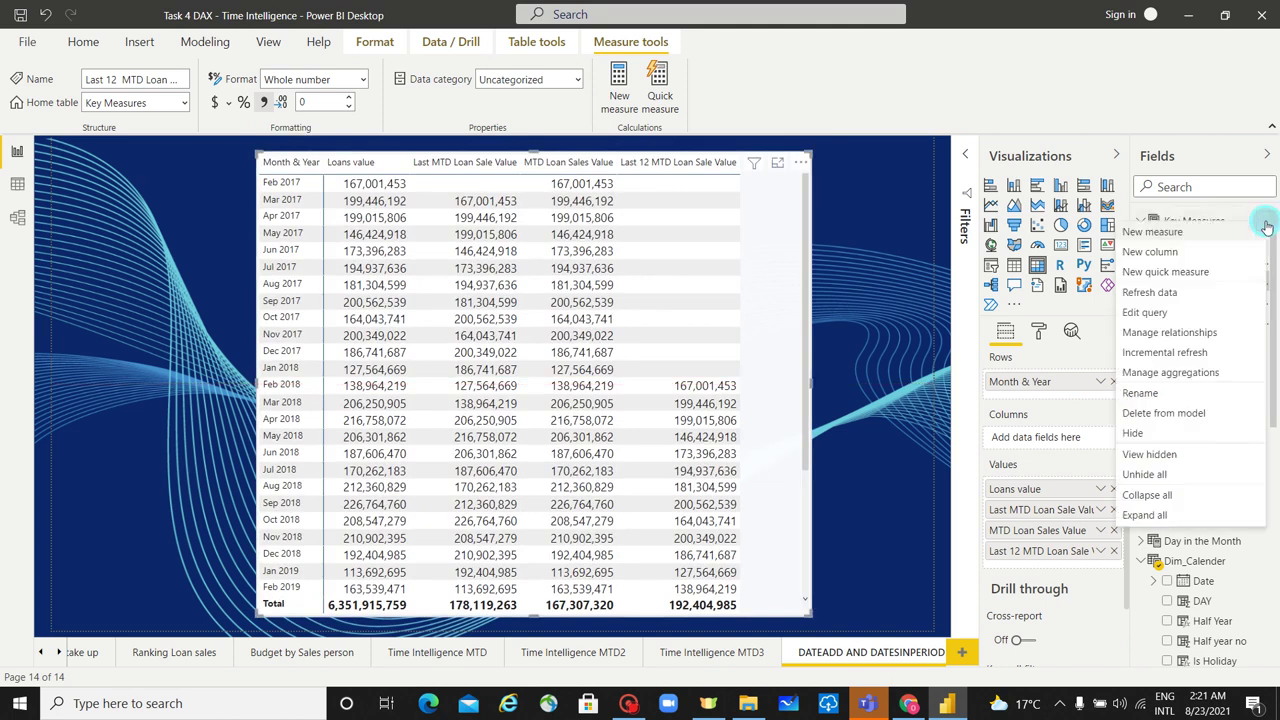
click(1206, 234)
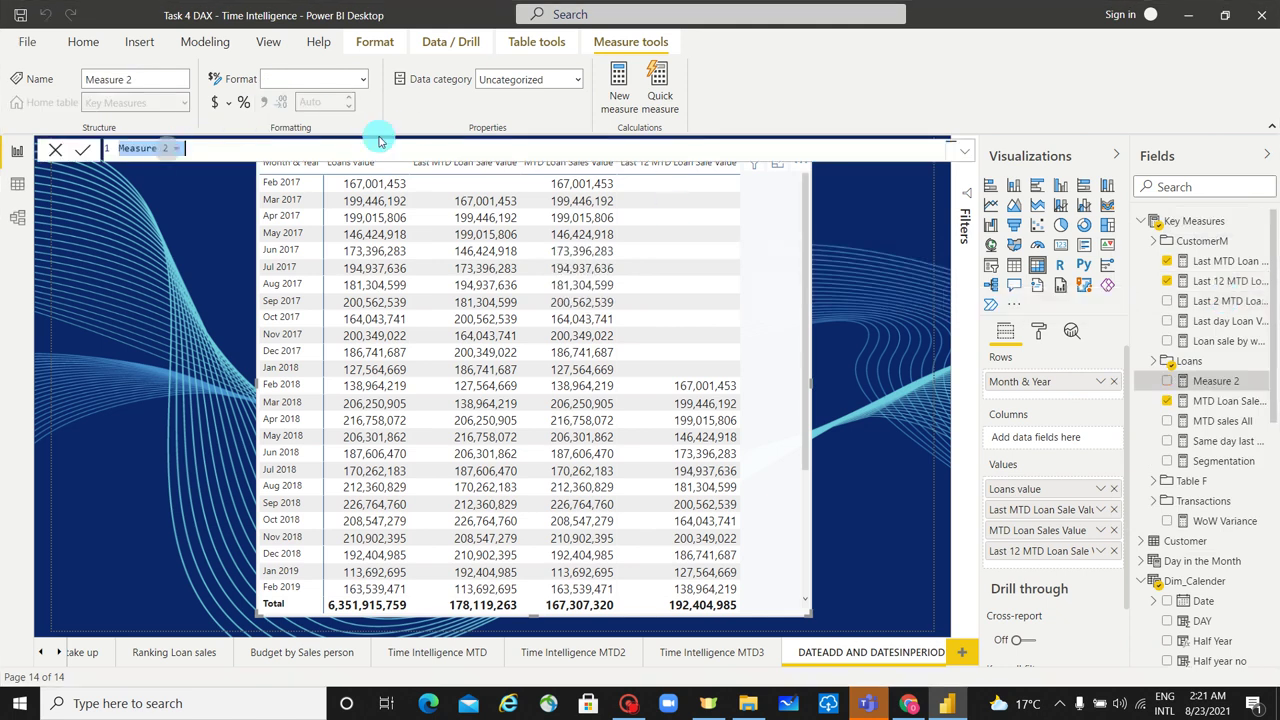
key(BackSpace)
text(c)
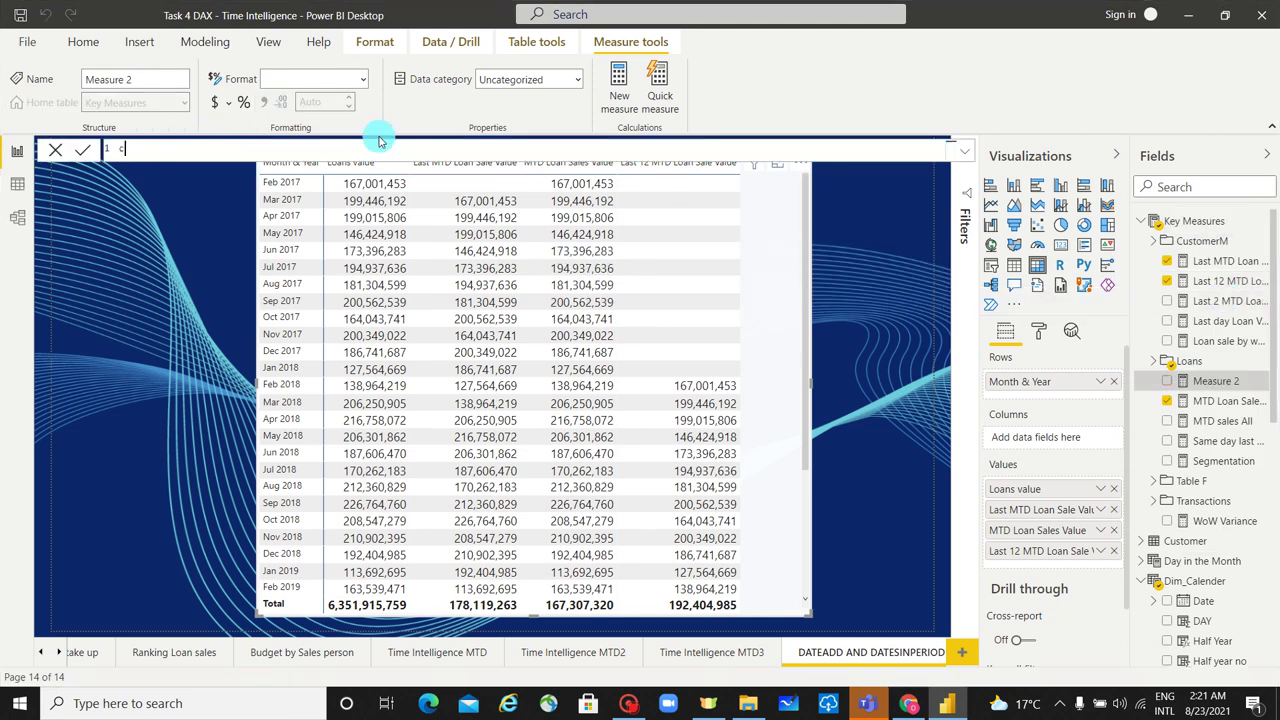
text(UMMULATIVE)
key(BackSpace)
key(BackSpace)
key(BackSpace)
key(BackSpace)
key(BackSpace)
key(BackSpace)
key(BackSpace)
key(BackSpace)
key(BackSpace)
key(BackSpace)
key(BackSpace)
key(BackSpace)
Name the new measure "Cummulatine loan vale 12 months" and begin a new formula line after the equals sign.
text(Cummulatine 1)
text(oan vale 12 months =)
key(shift+Return)
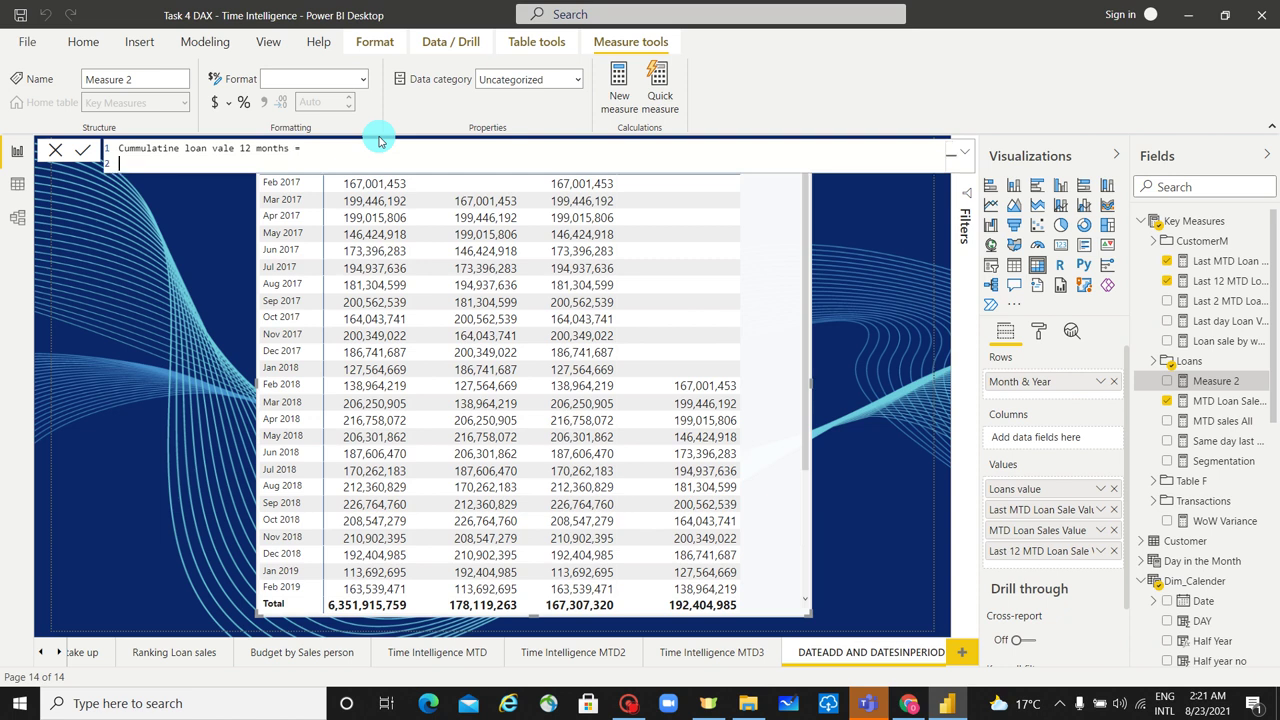
Begin the formula with CALCULATE, using the [Loans value] measure as its expression, and continue to a new line for the filter.
text(CALCULATE()
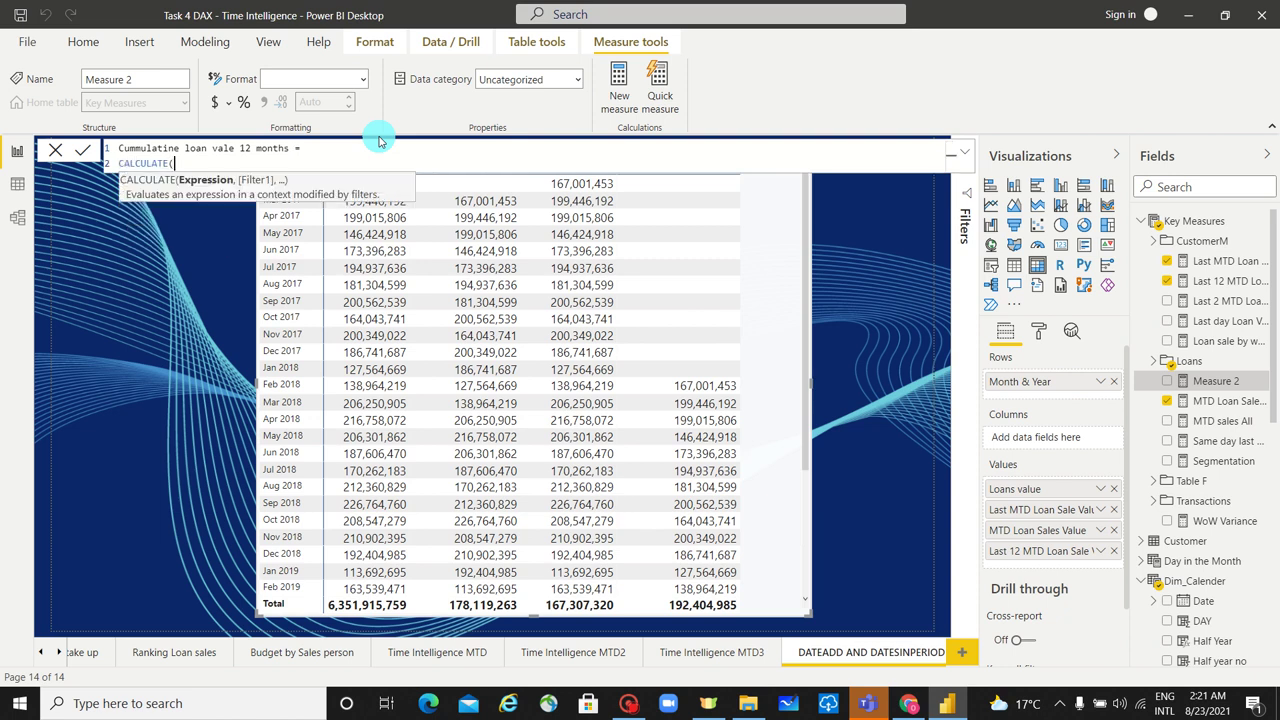
text([loan)
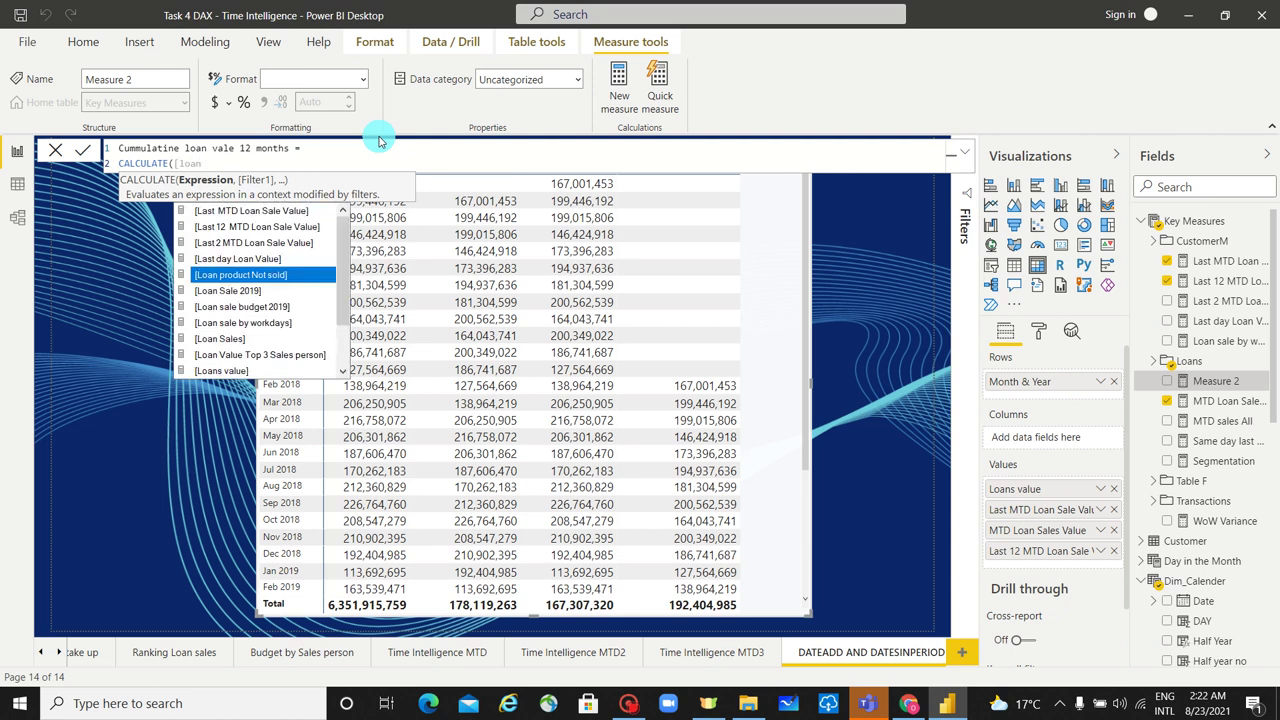
key(Down)
key(Down)
key(Down)
key(Down)
key(Down)
key(Down)
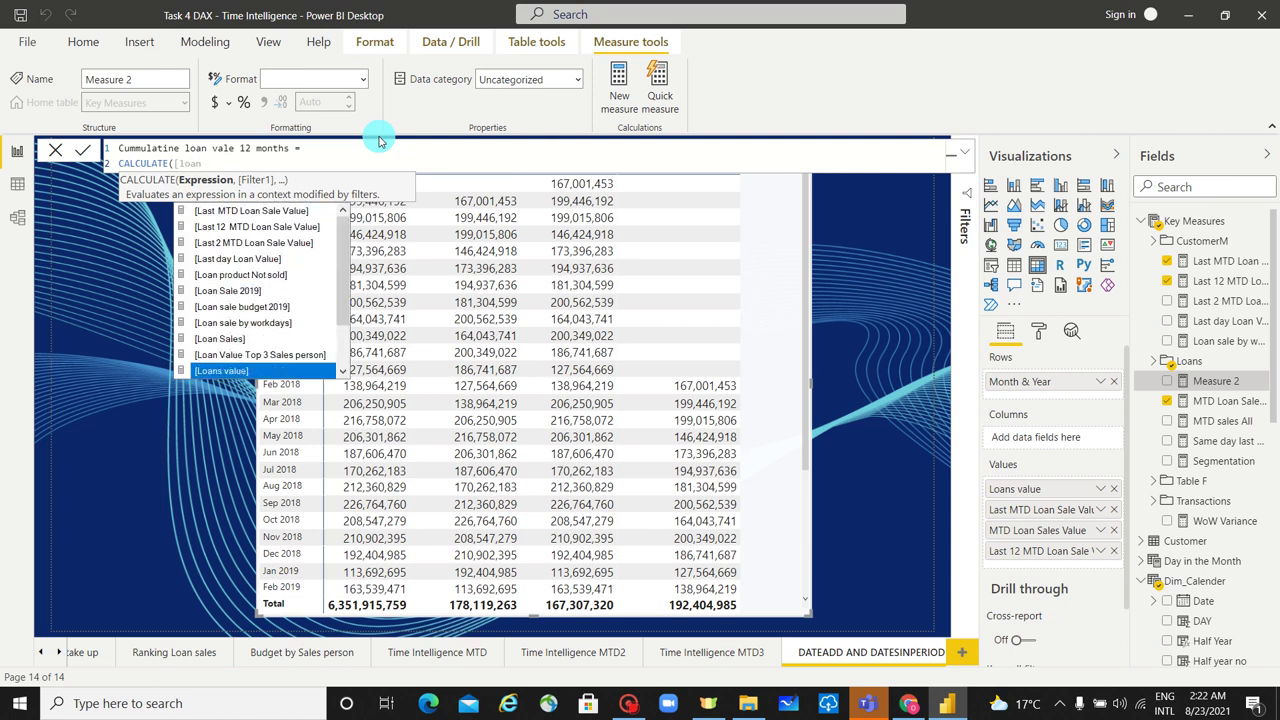
key(Tab)
text(,)
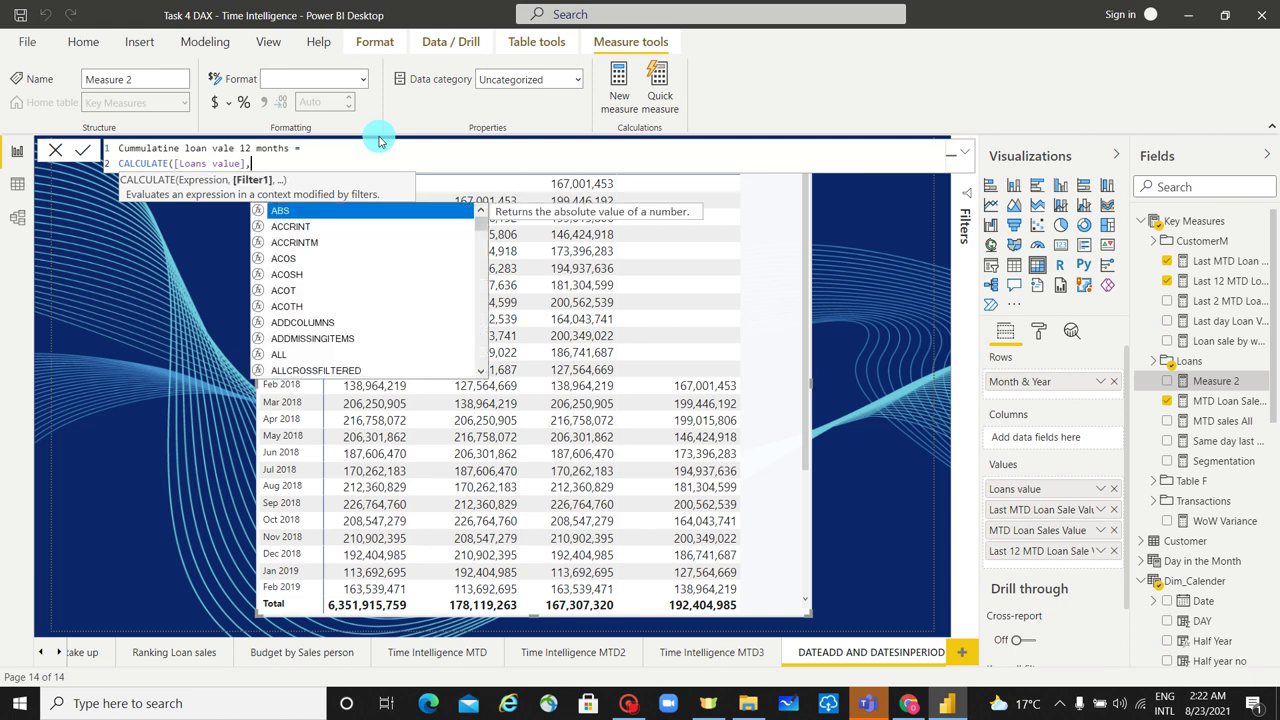
key(shift+Return)
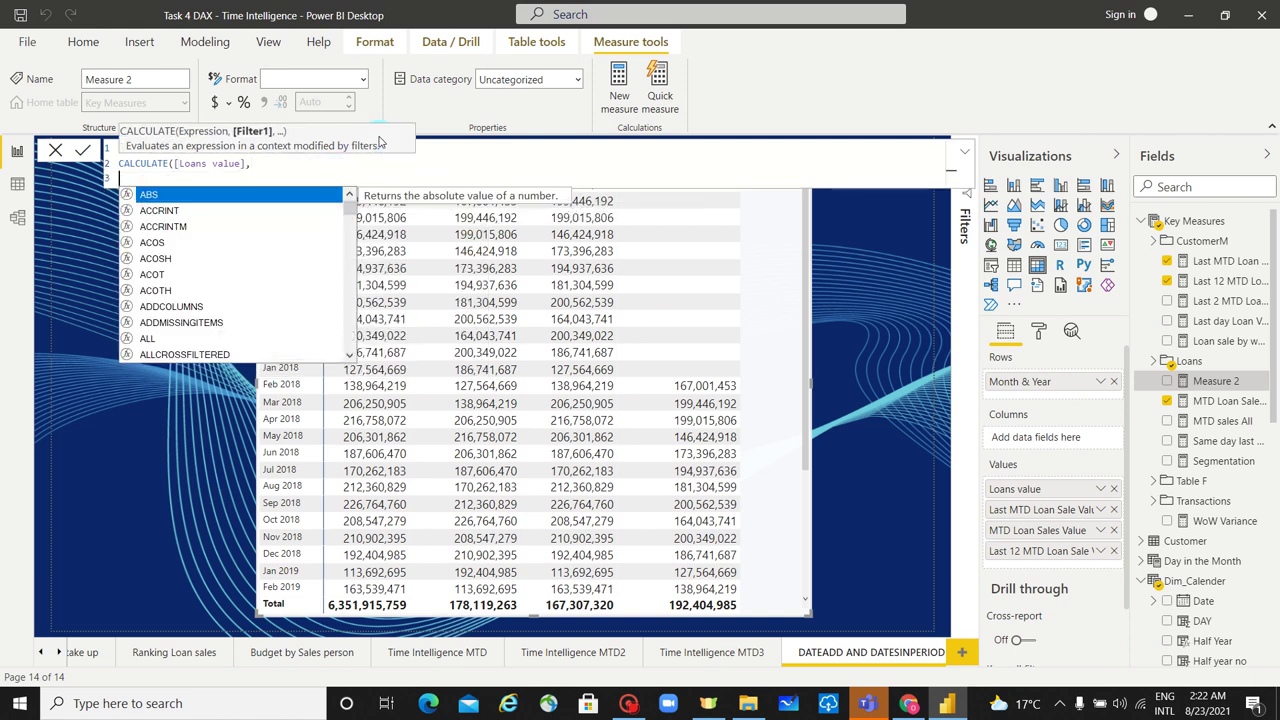
Add DATESINPERIOD as the filter with Dim_Calender[Date] as its dates argument, and start a new line for the start date.
text(dates)
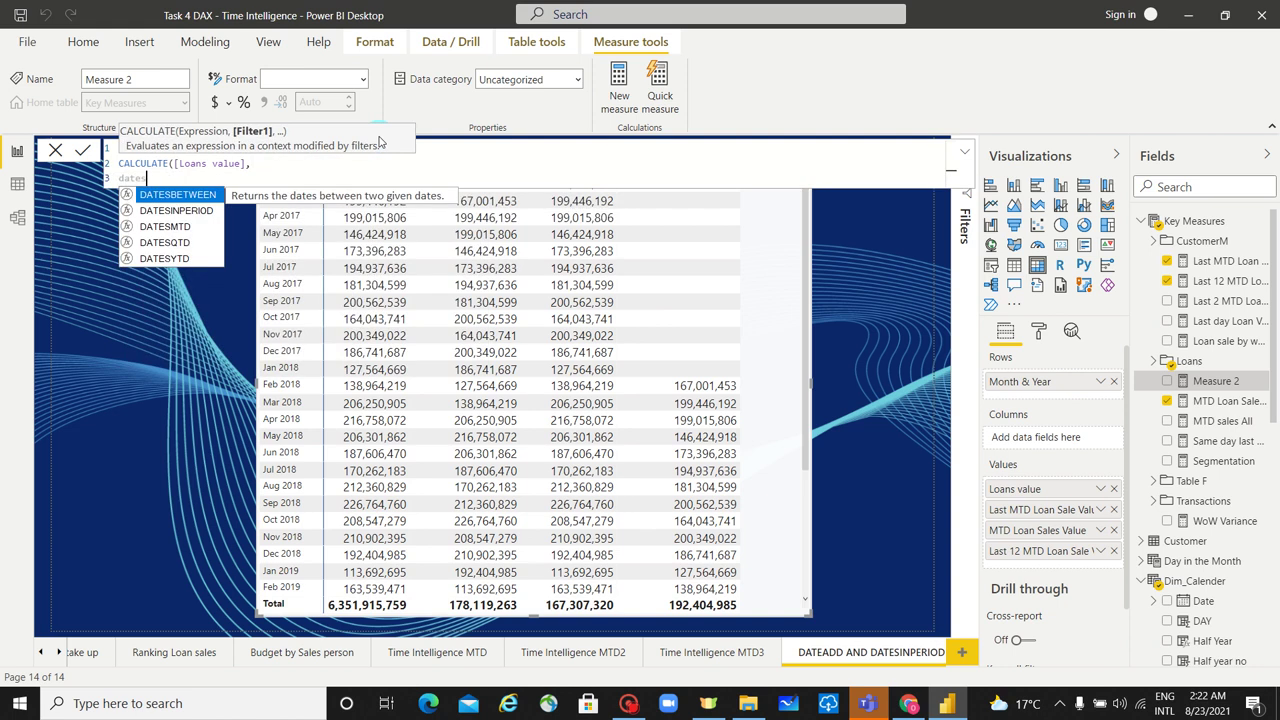
key(Down)
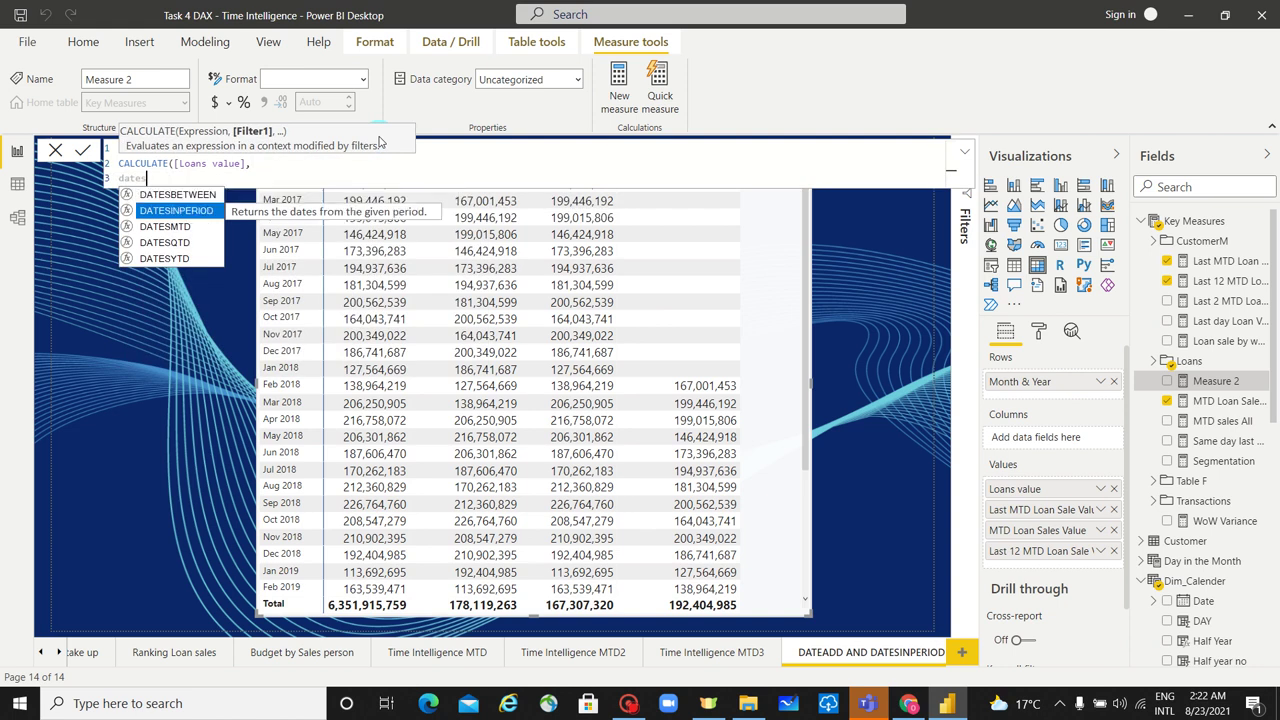
key(Tab)
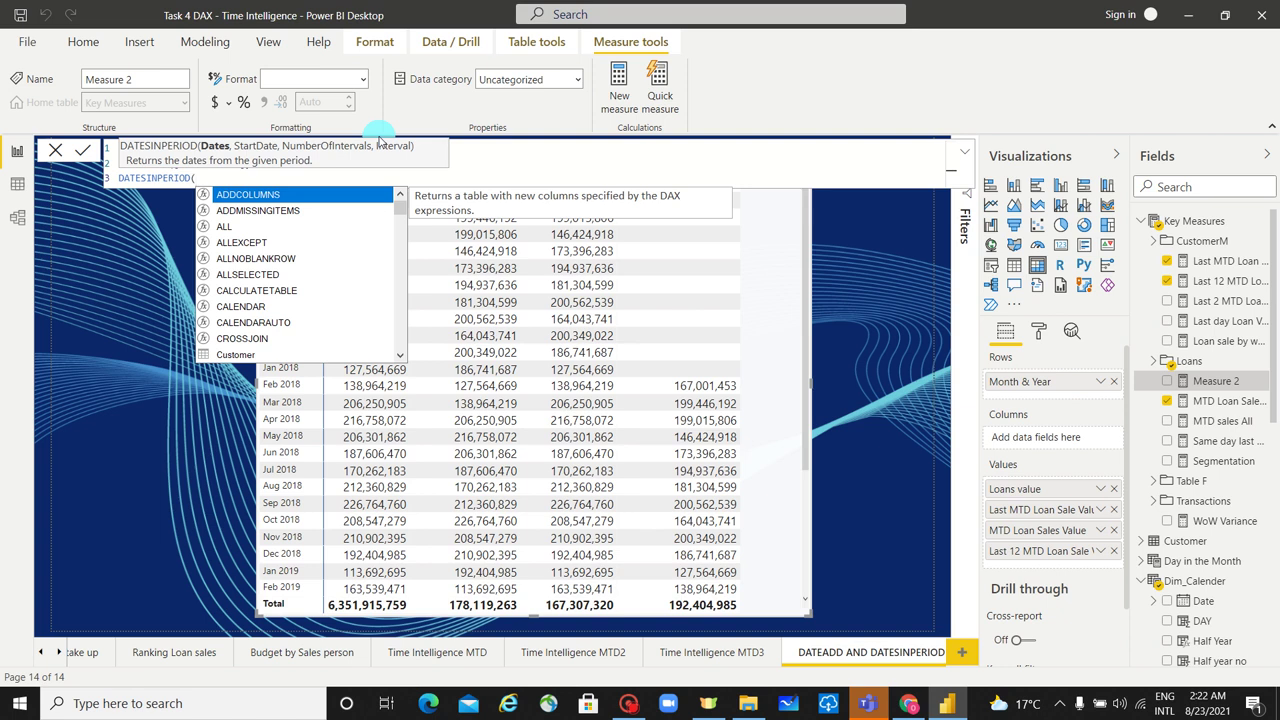
text(d)
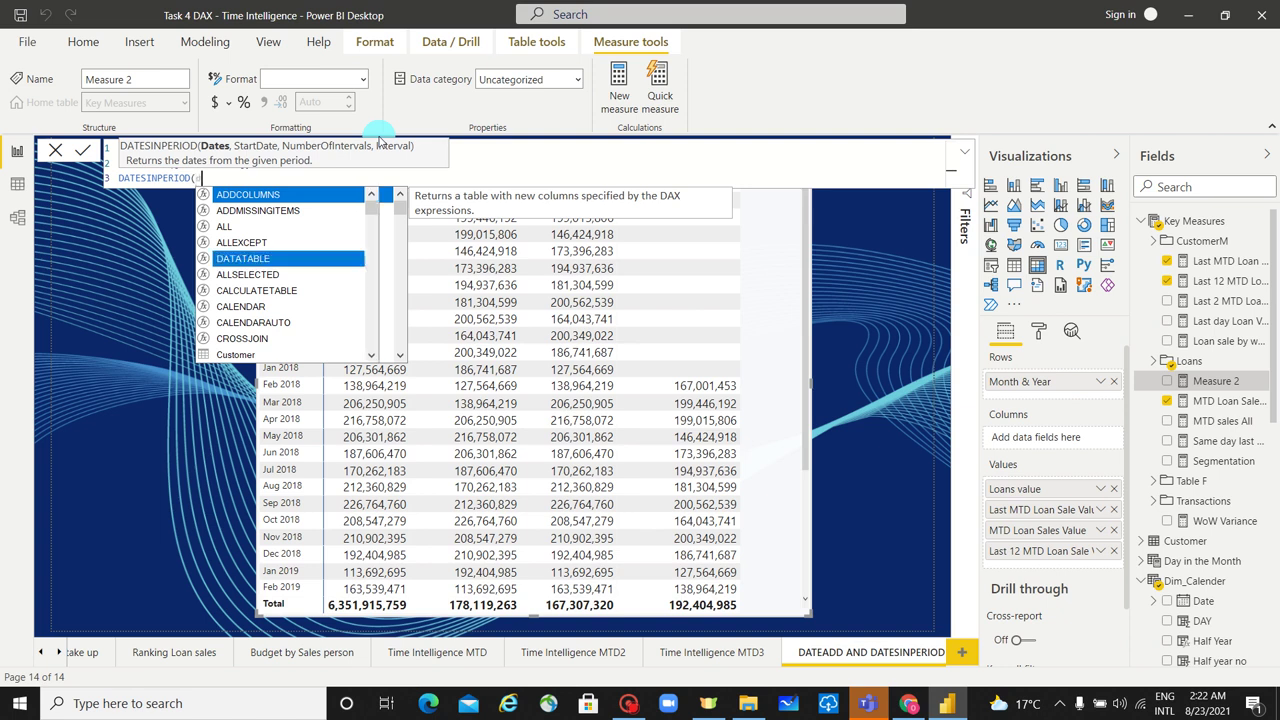
text(im)
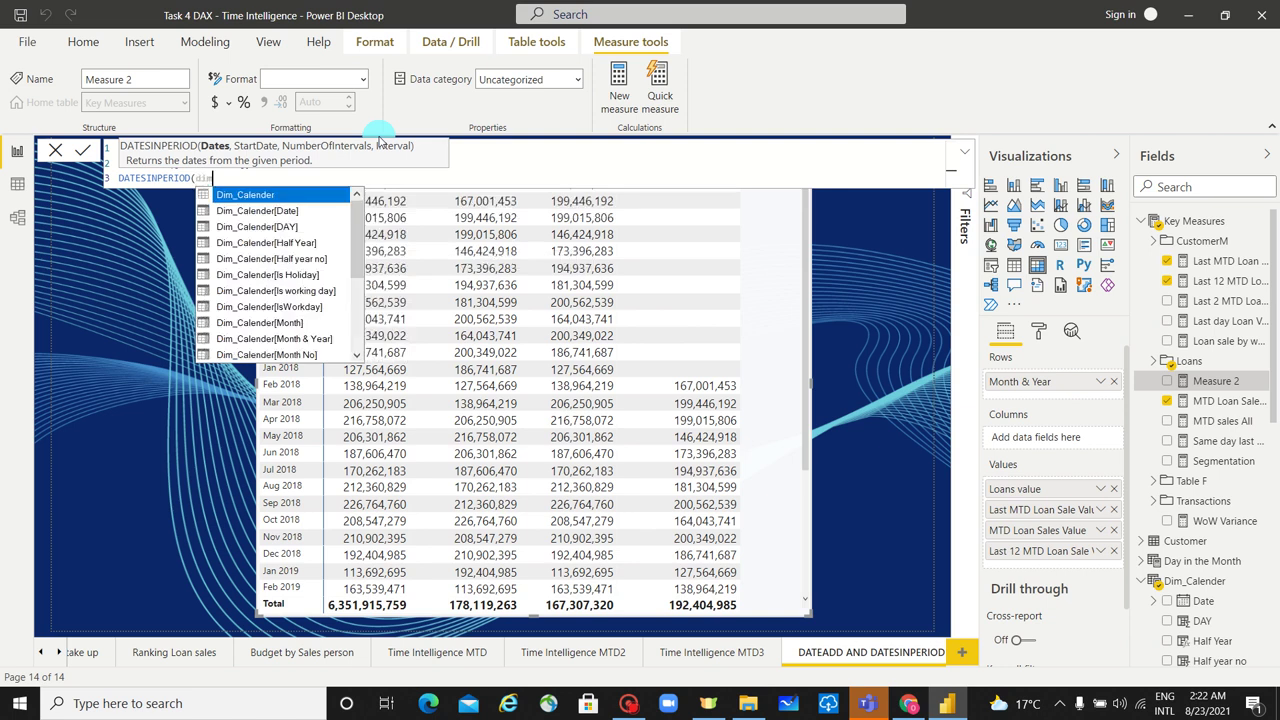
key(Down)
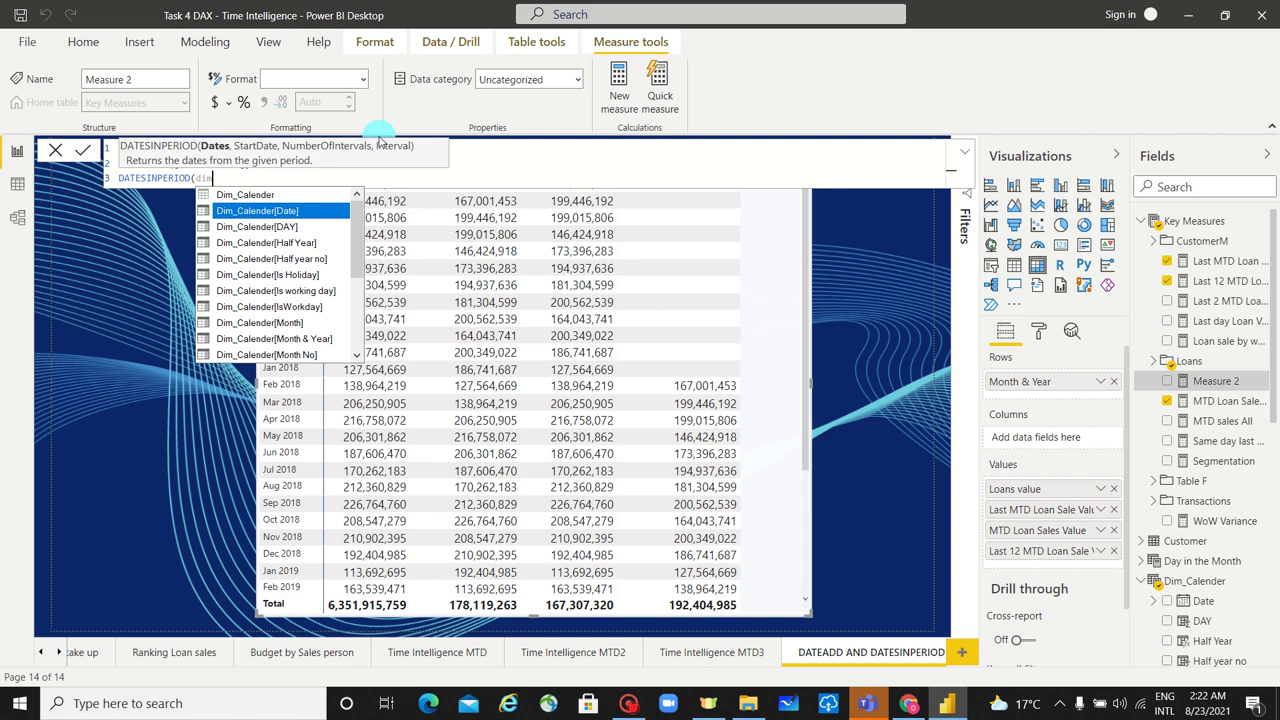
key(Tab)
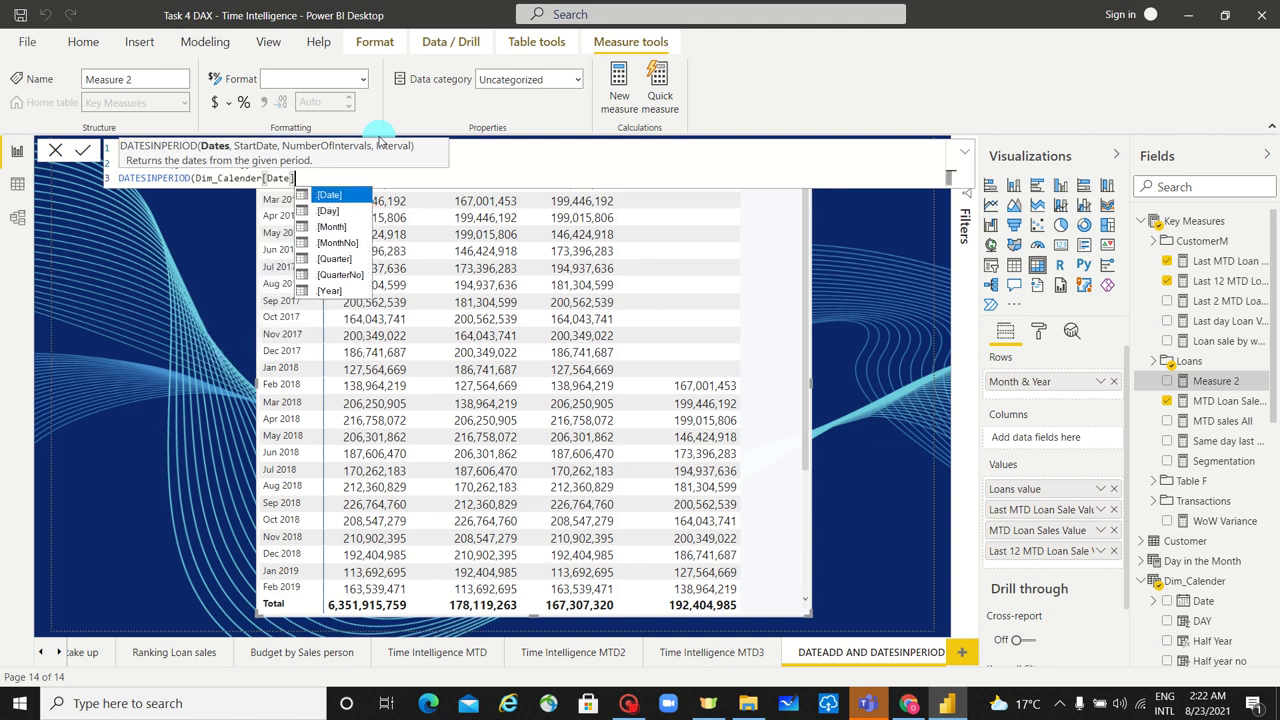
text(,)
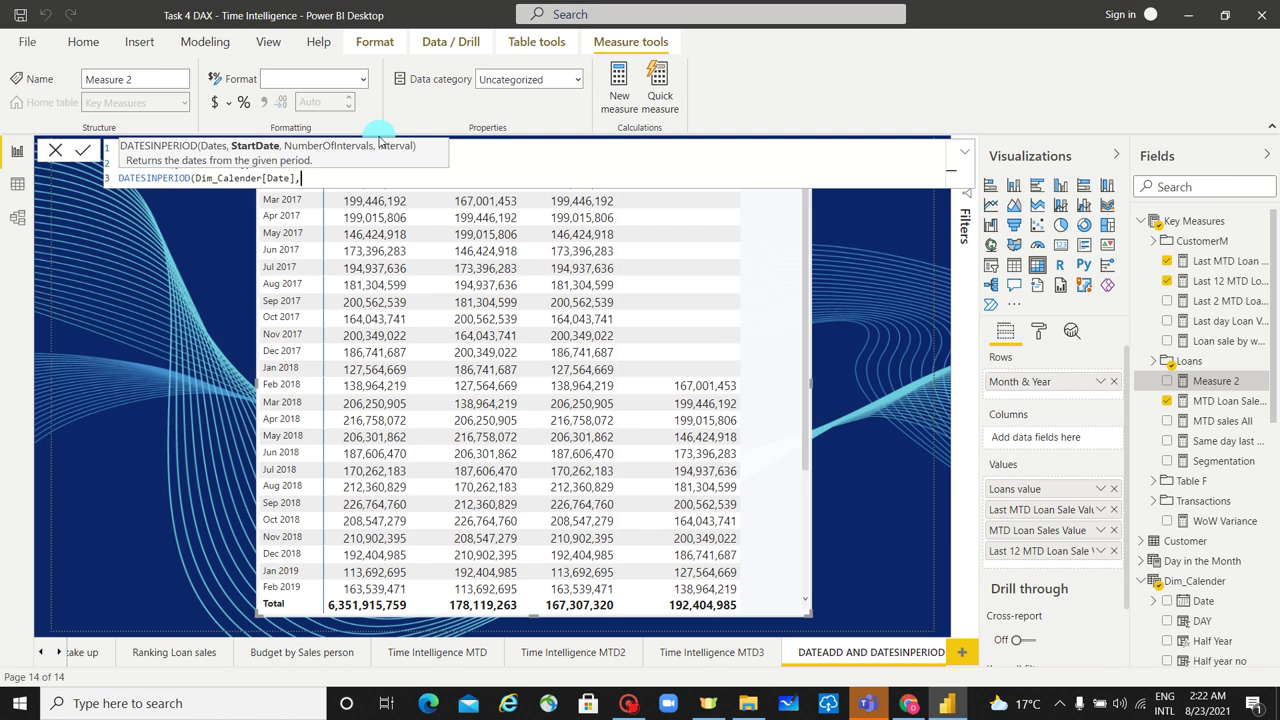
key(shift+Return)
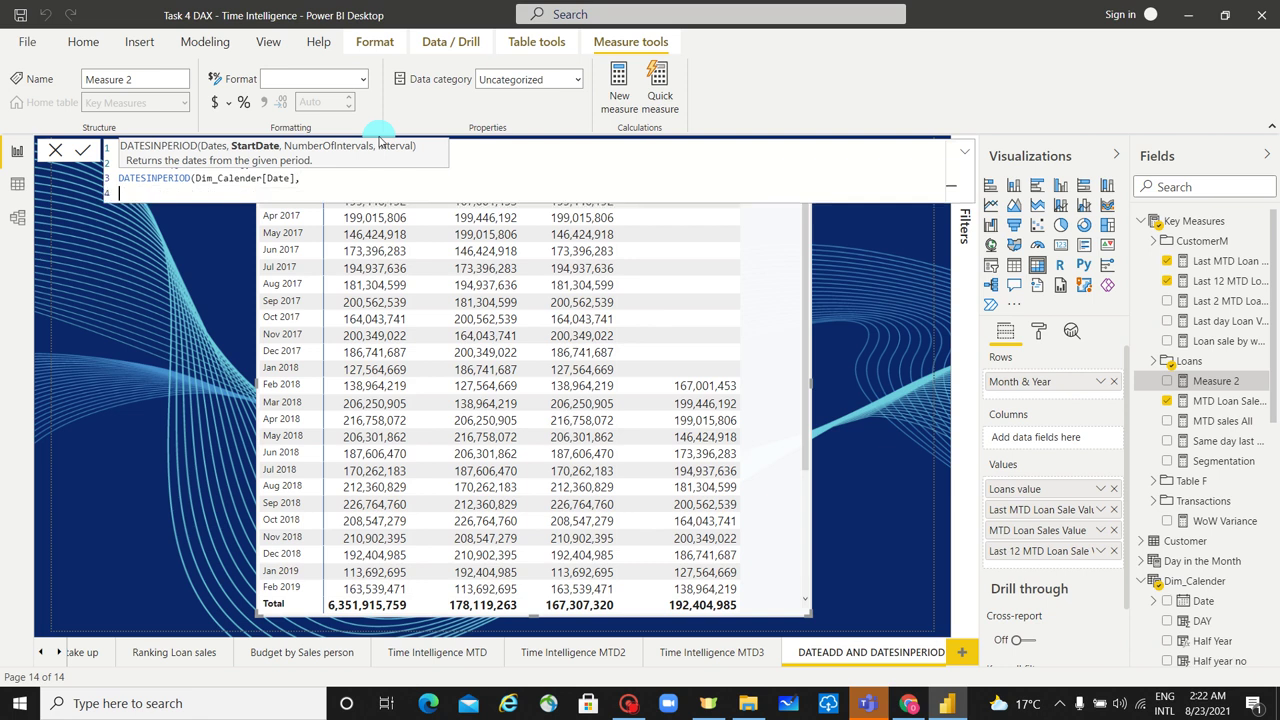
Set the start date argument of DATESINPERIOD to MAX(Dim_Calender[Date]), followed by a comma for the number of intervals.
text(ma)
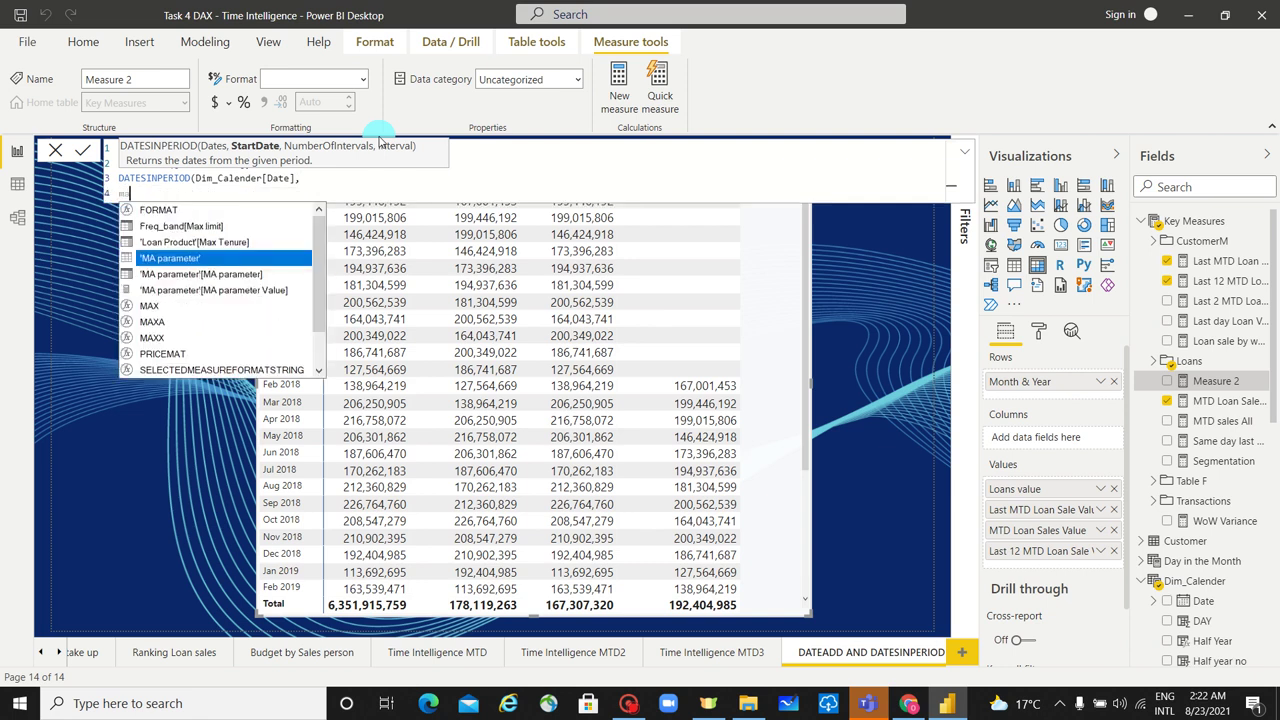
text(x)
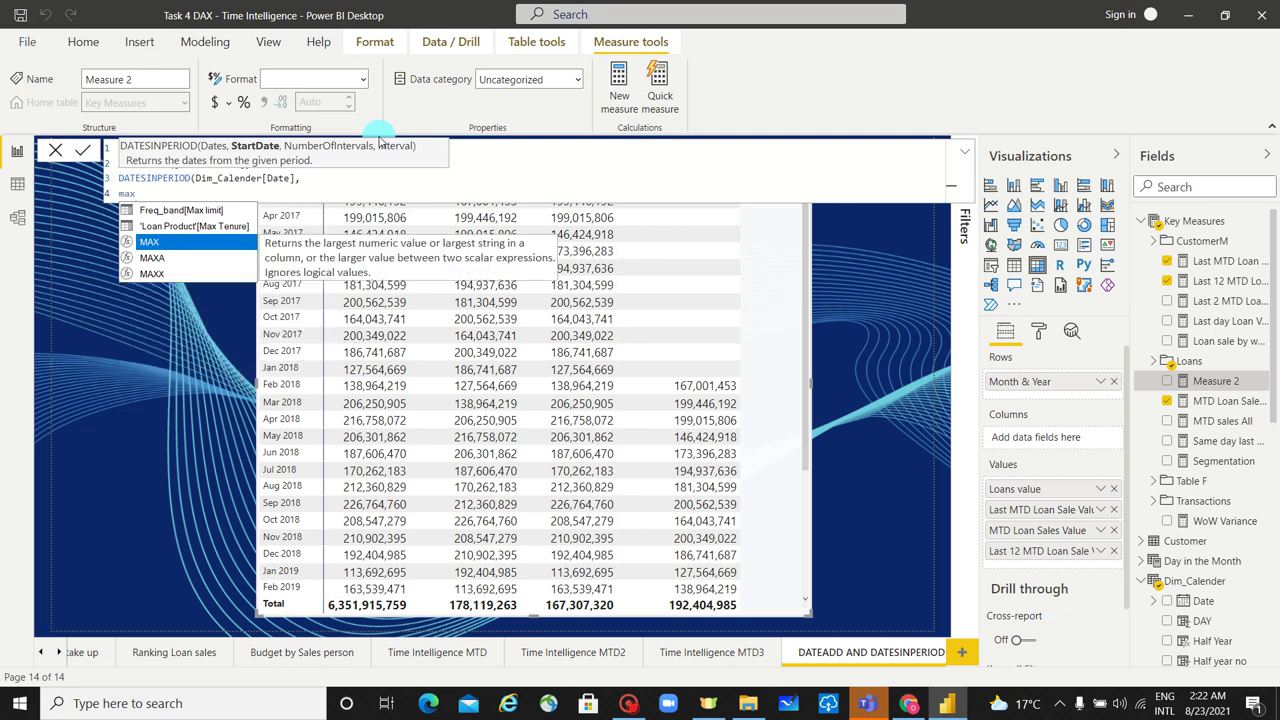
key(Tab)
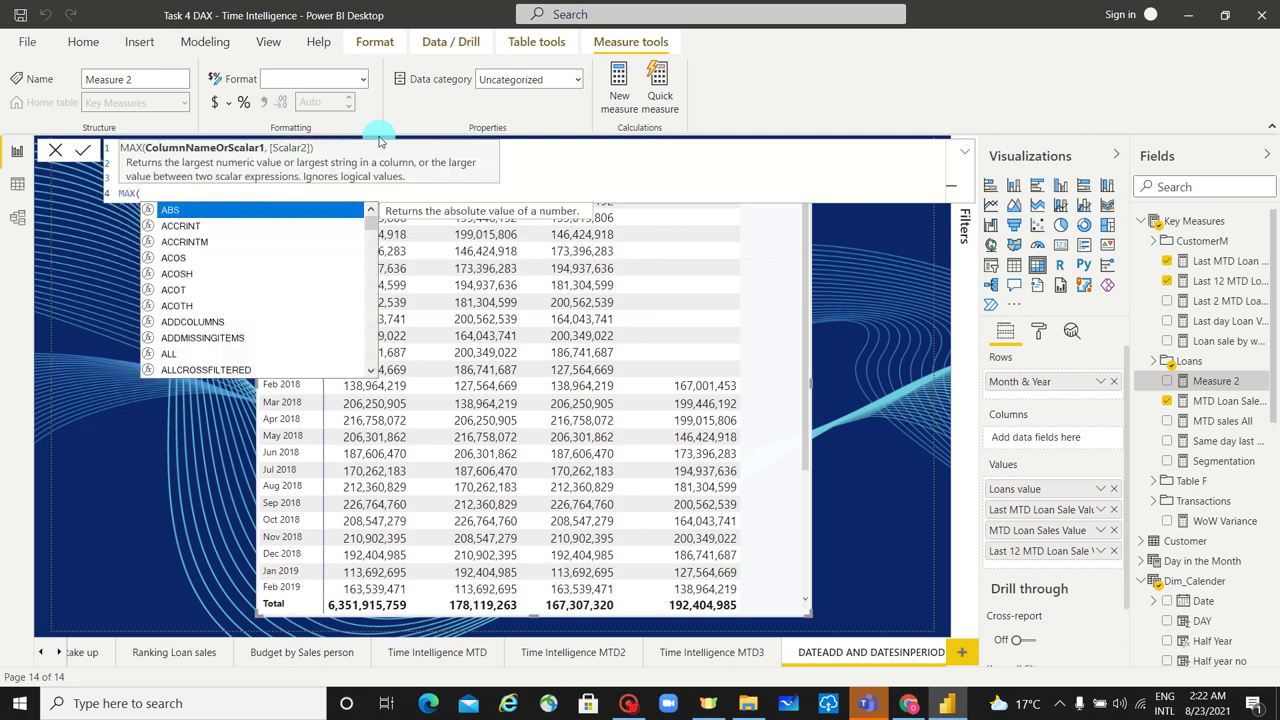
text(do)
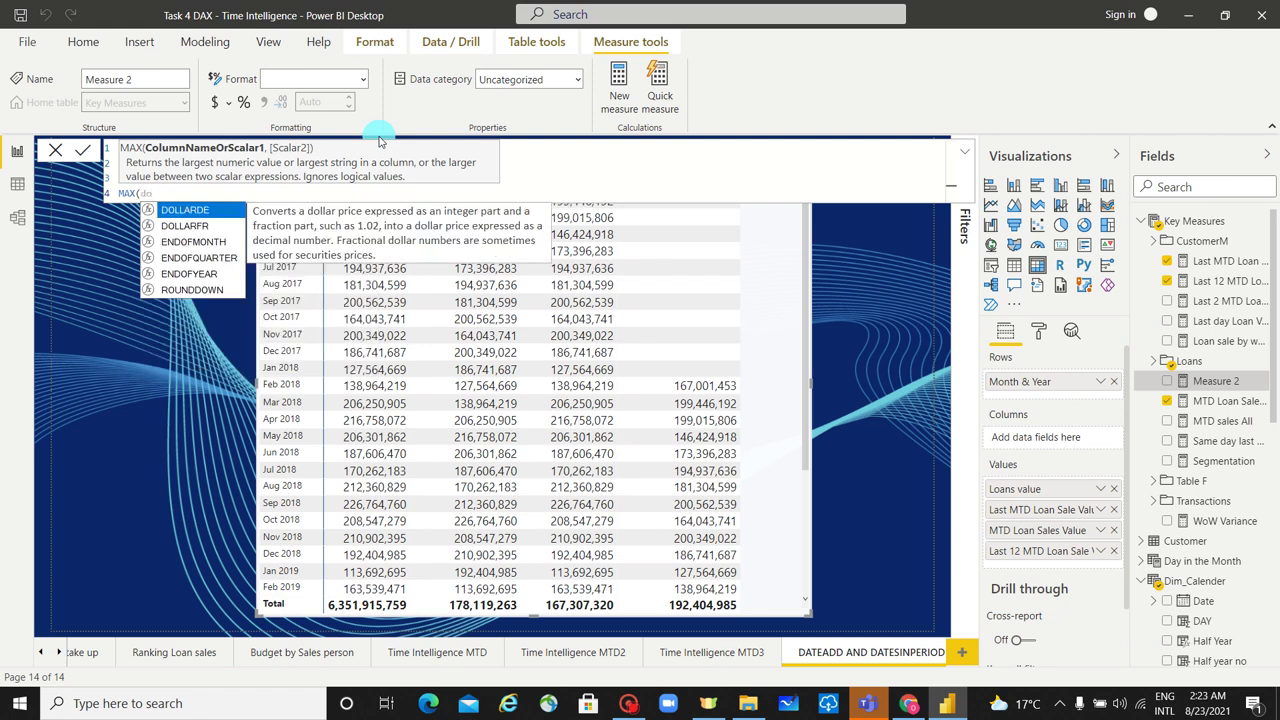
key(BackSpace)
text(in)
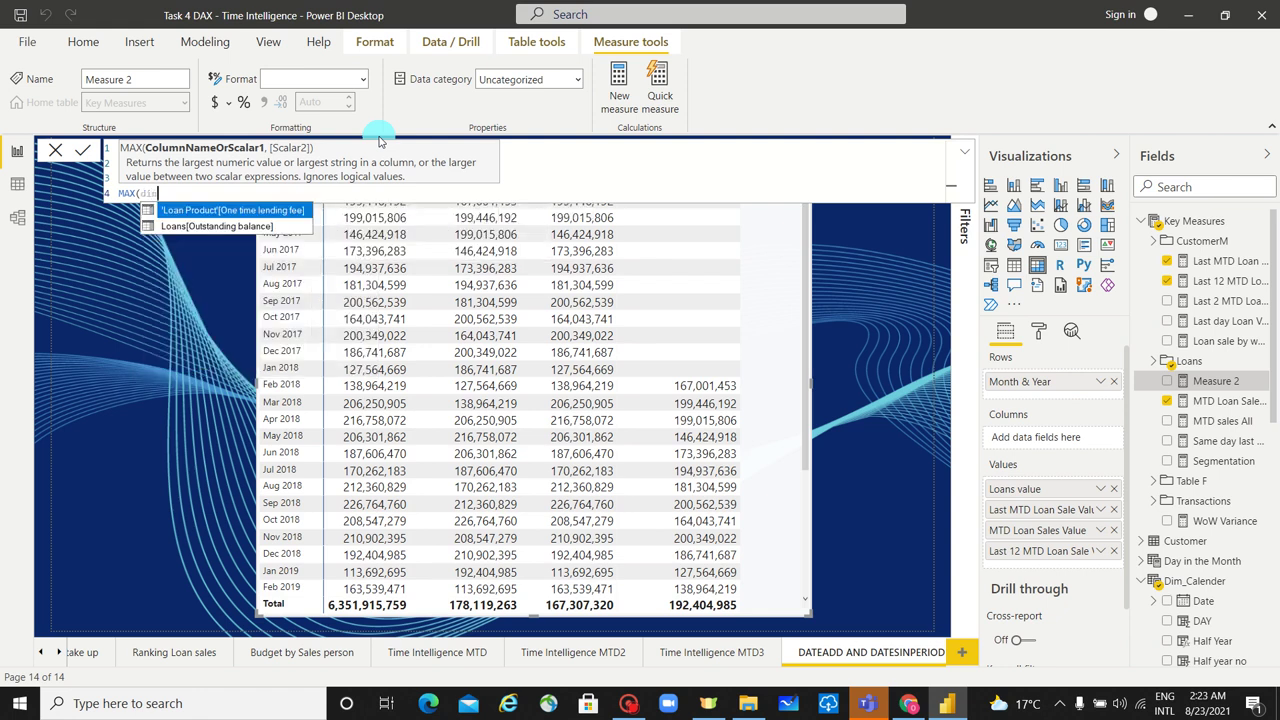
key(BackSpace)
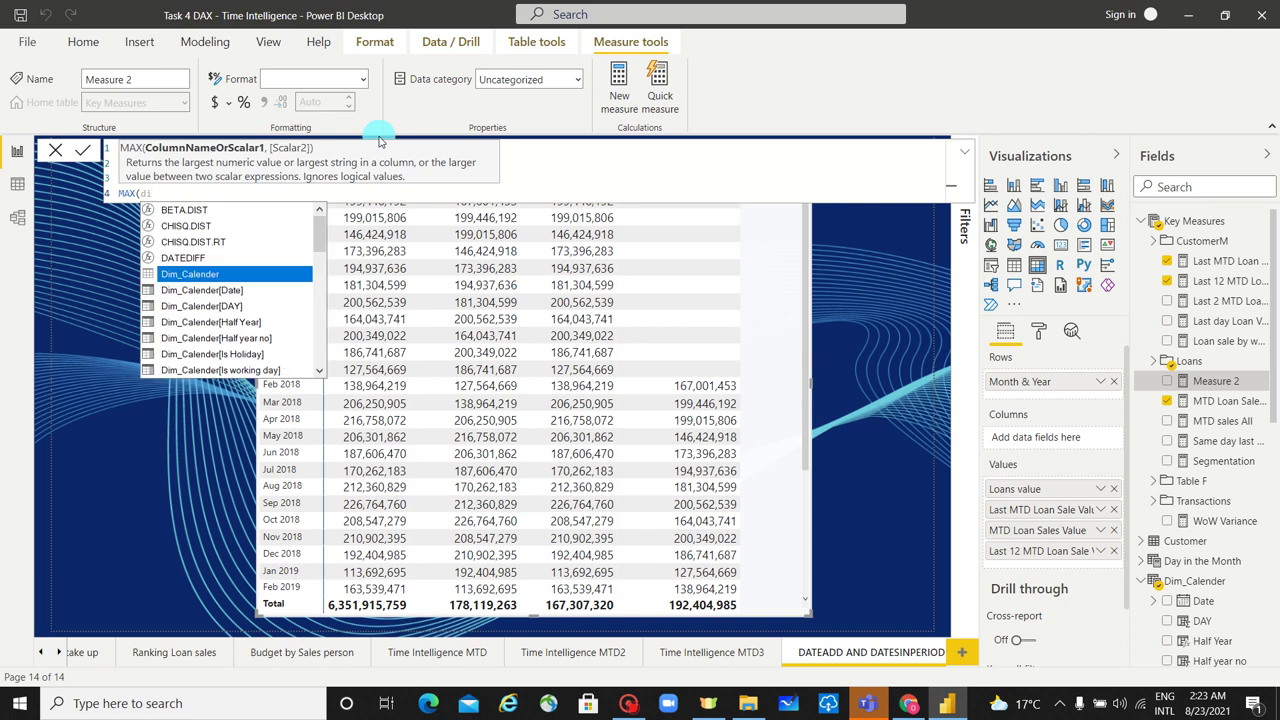
key(Down)
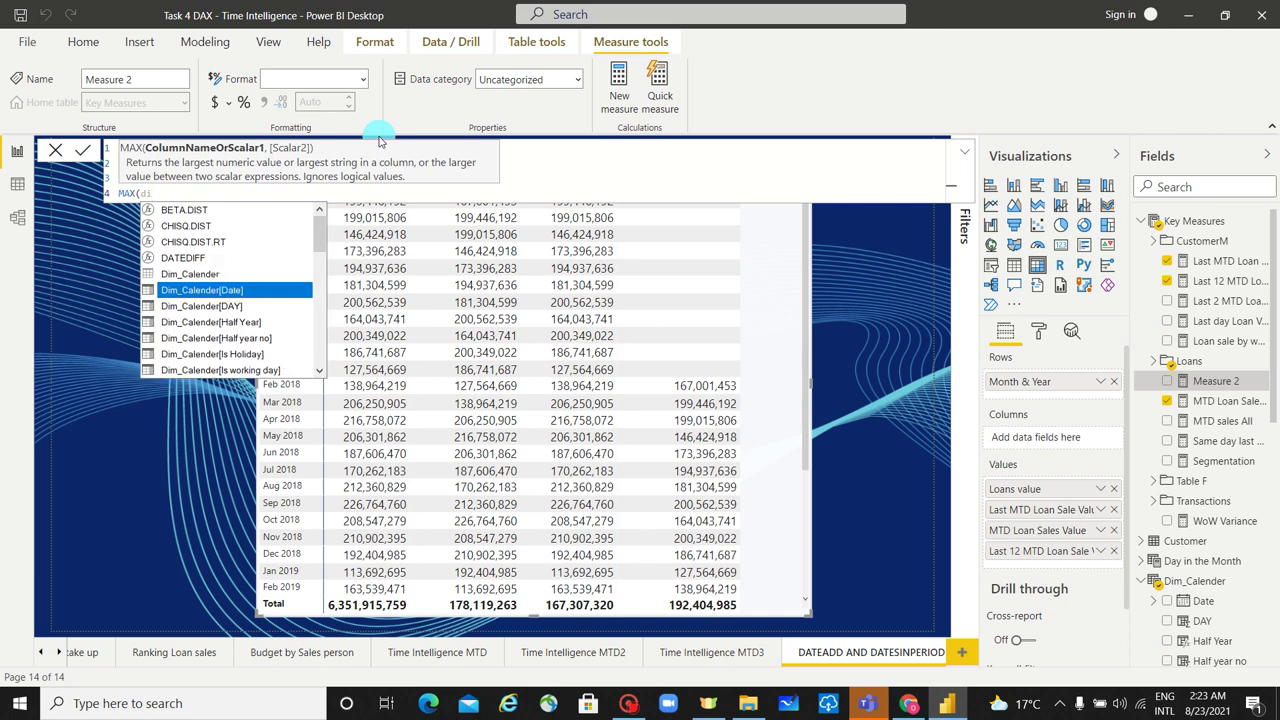
key(Tab)
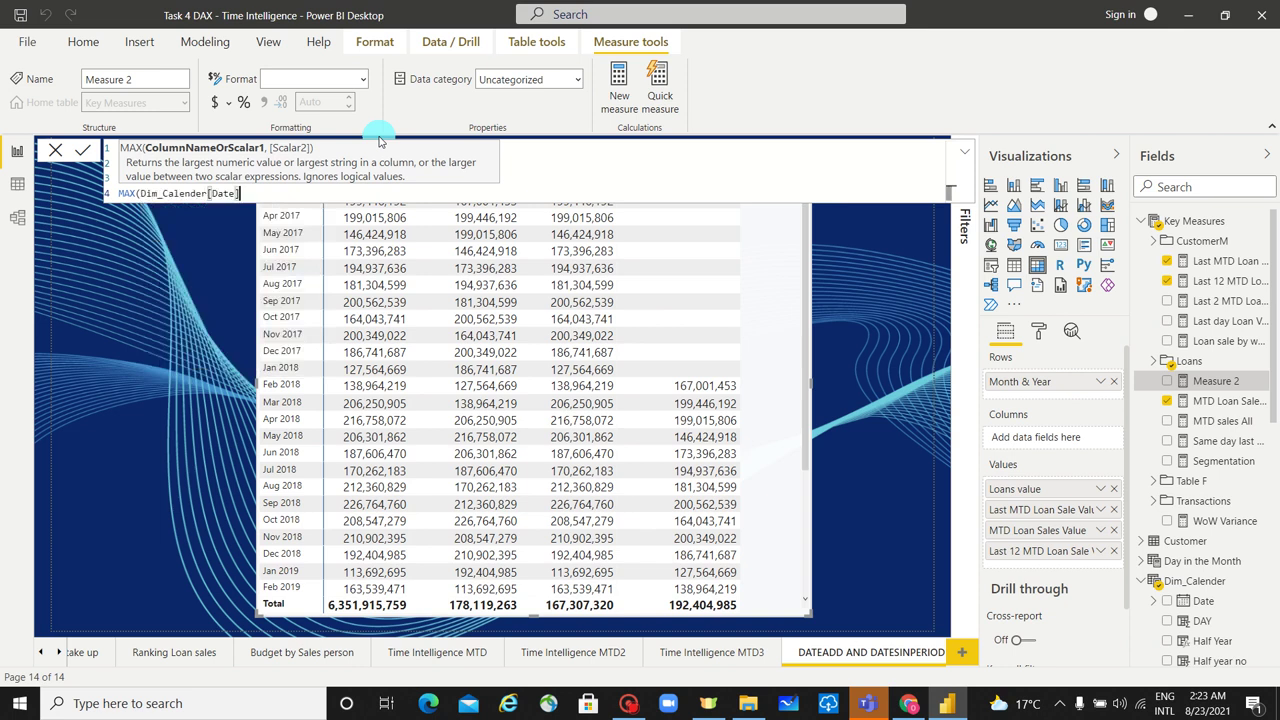
text(),)
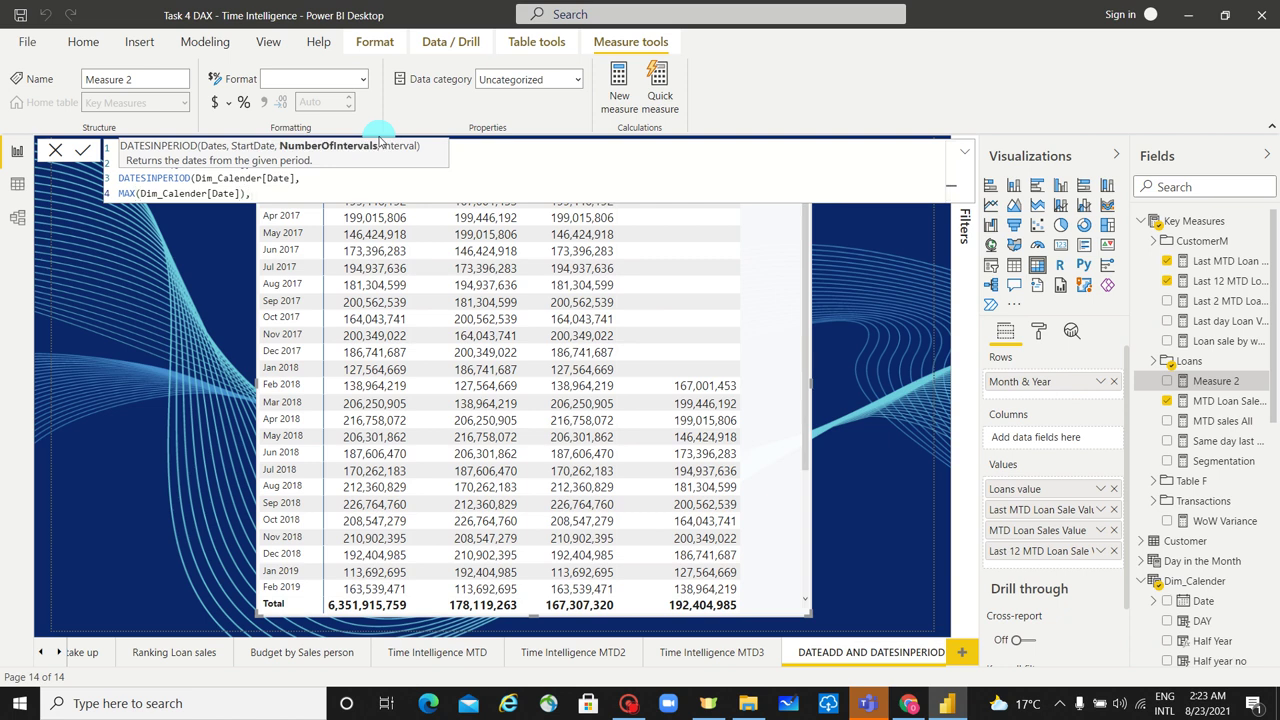
Complete the measure's formula with -12 intervals of MONTH, commit it, and format its values with a thousands separator.
text(-12,)
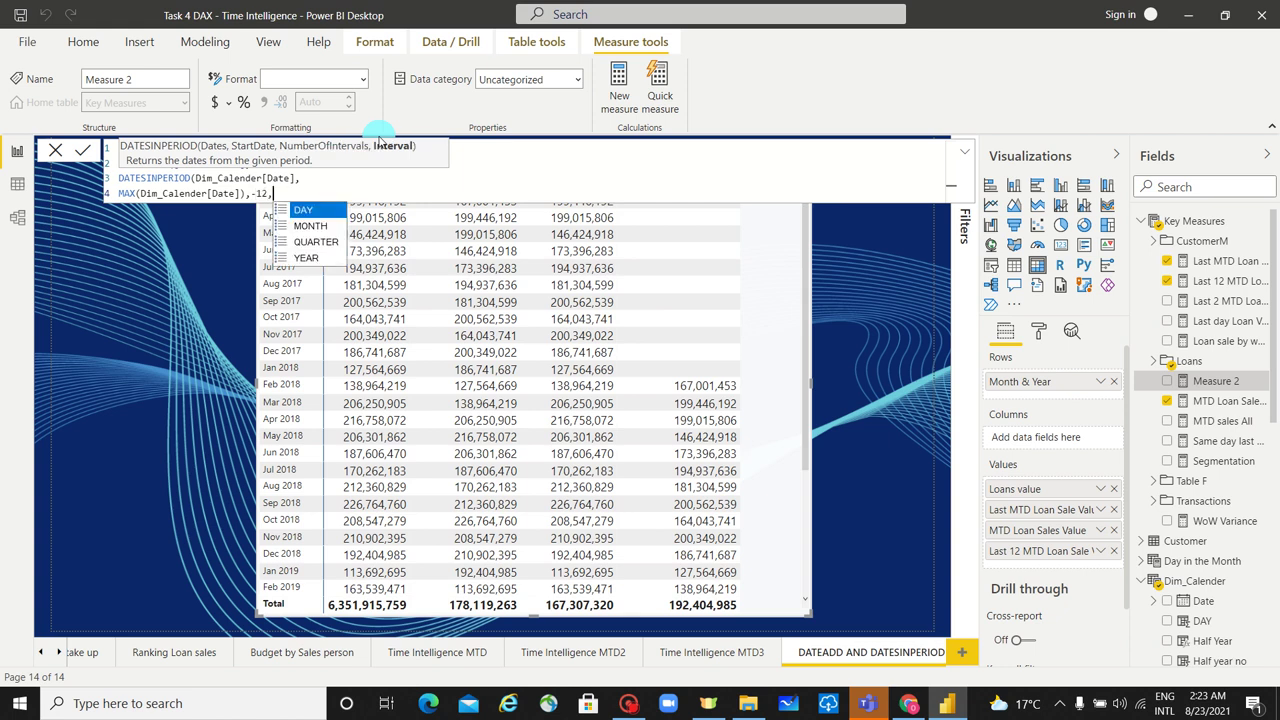
key(Down)
key(Tab)
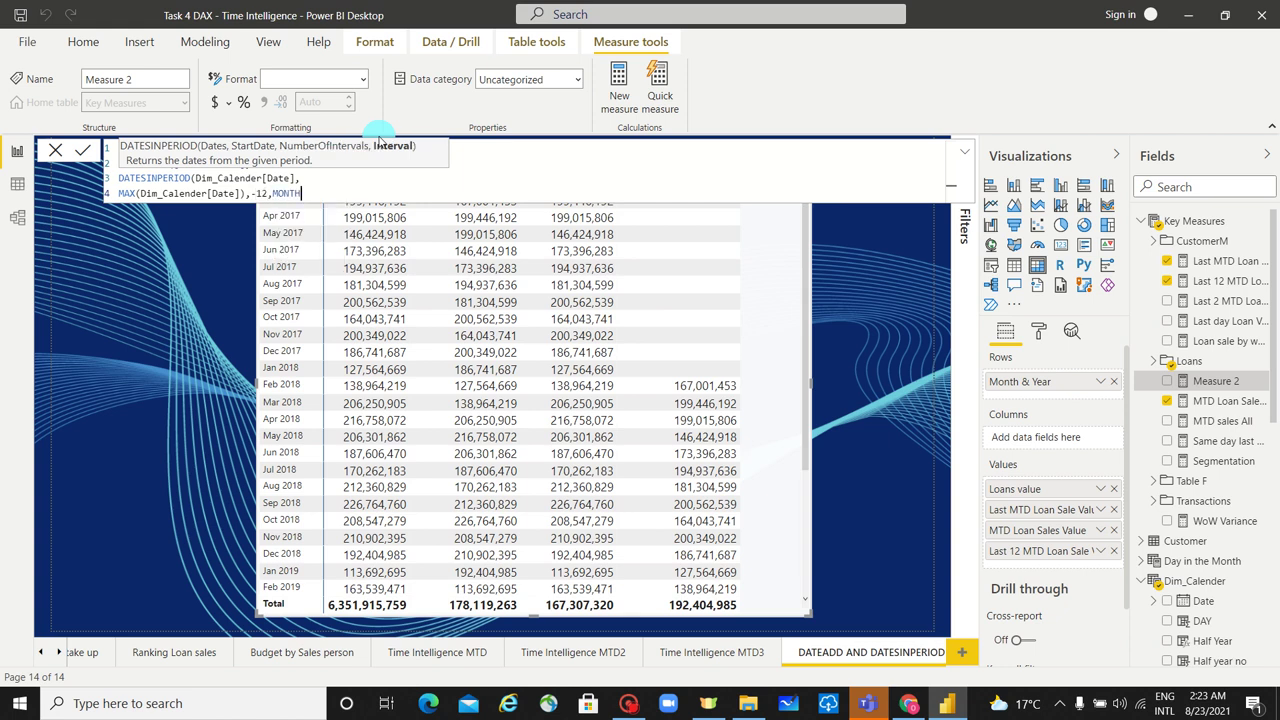
text()))
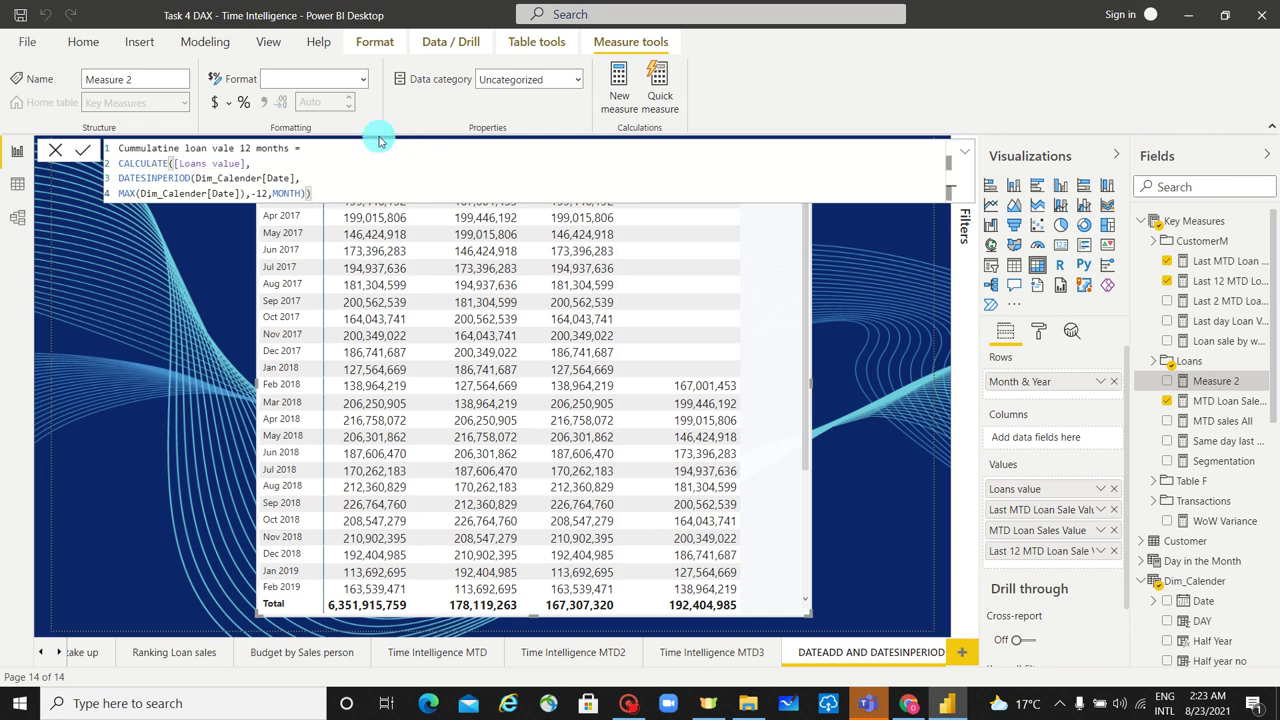
key(Return)
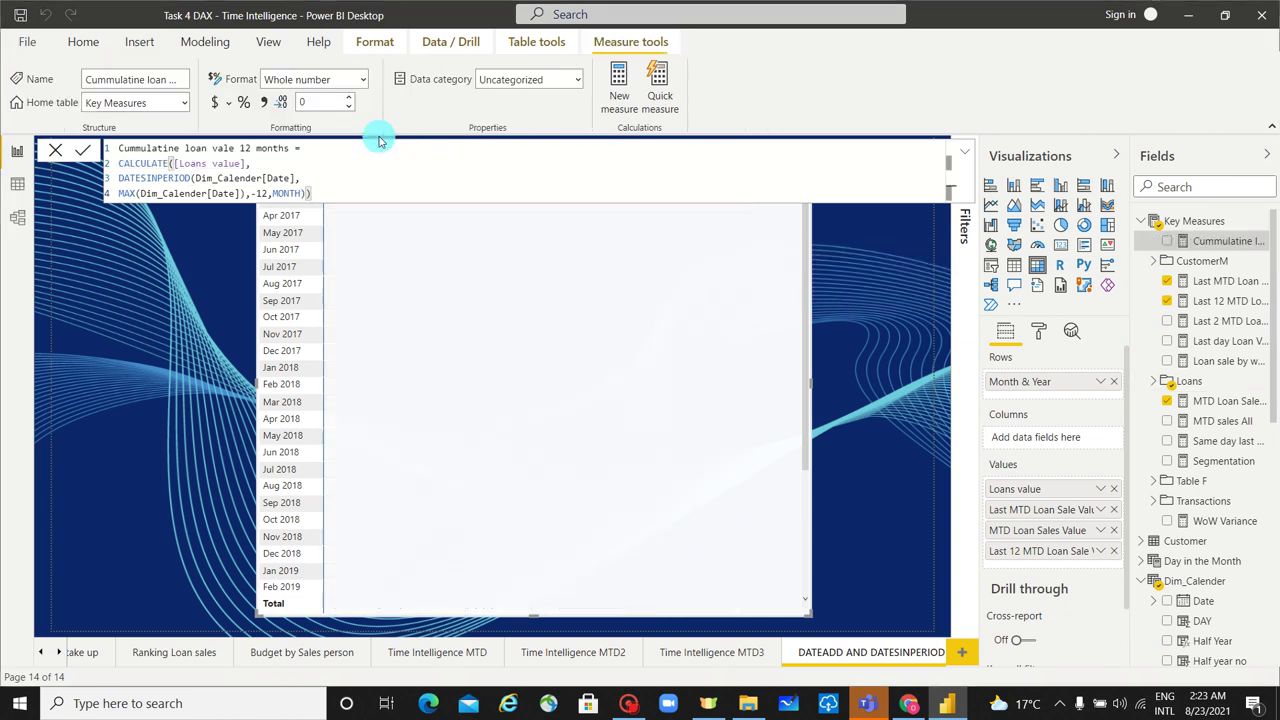
click(263, 104)
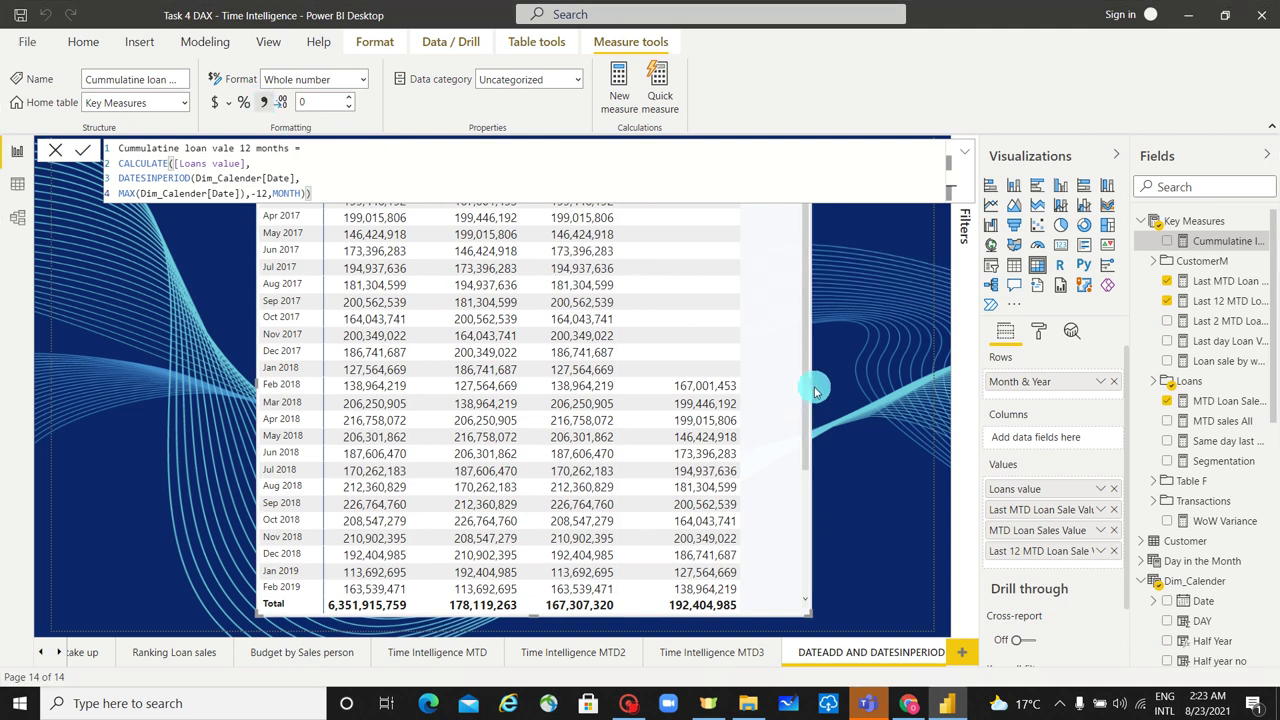
Widen the matrix and add the "Cummulatine loan vale 12 months" measure as its last value column.
drag(815, 390, 889, 398)
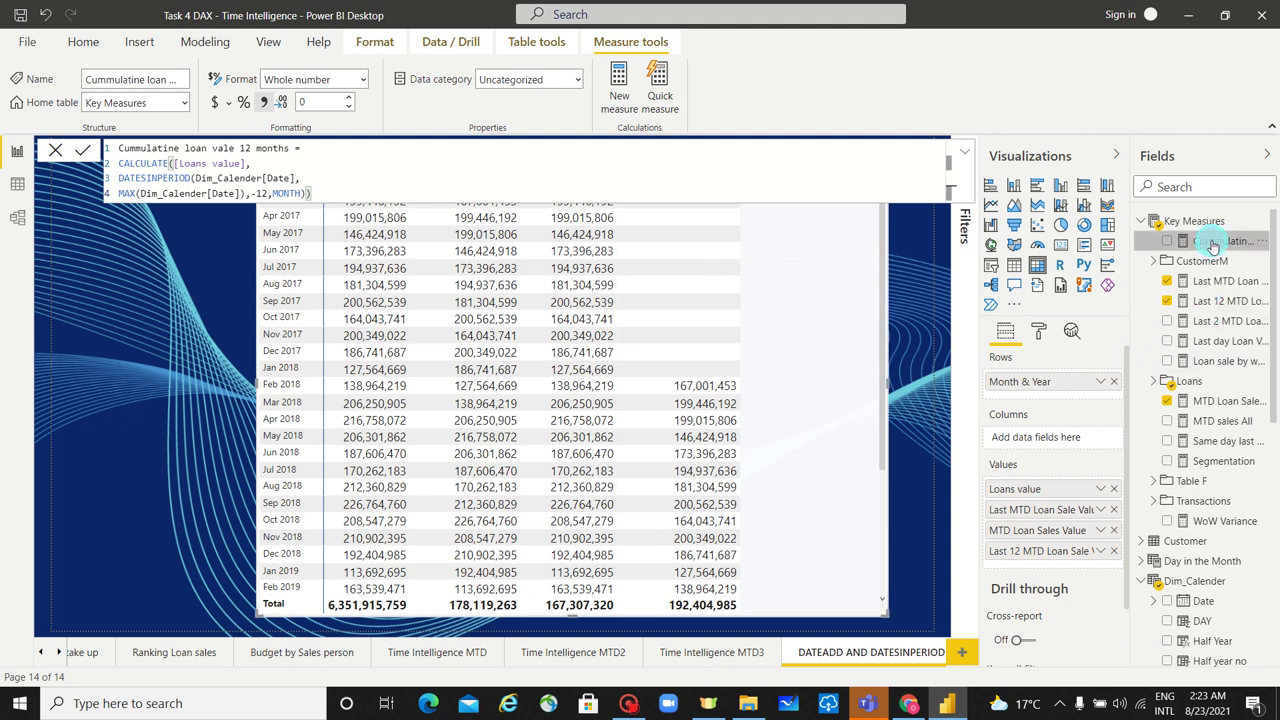
drag(1212, 242, 1116, 568)
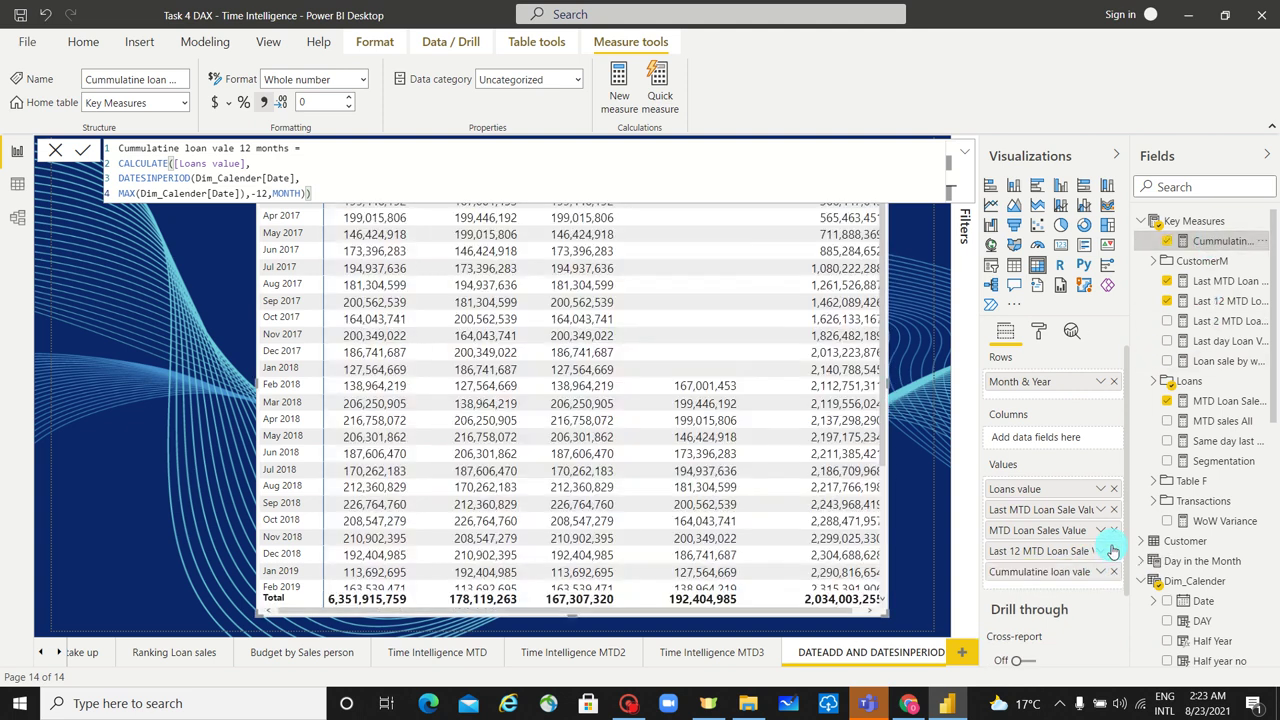
drag(786, 610, 900, 620)
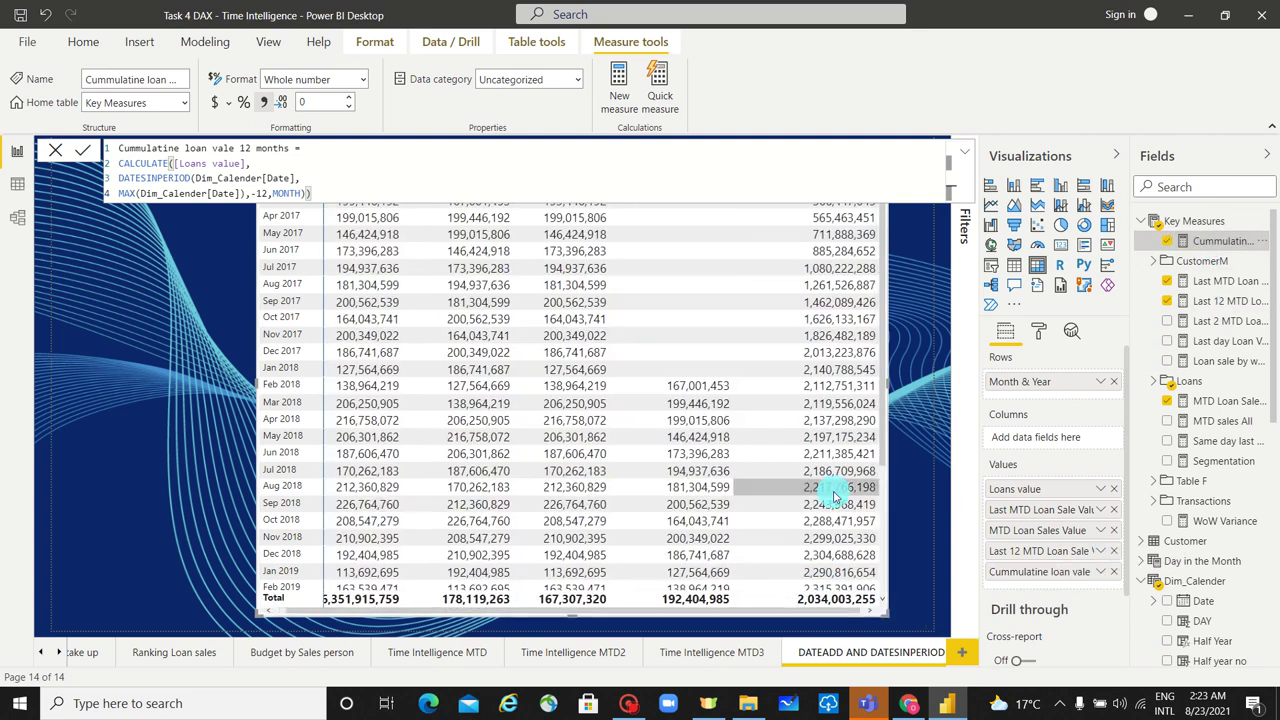
click(905, 295)
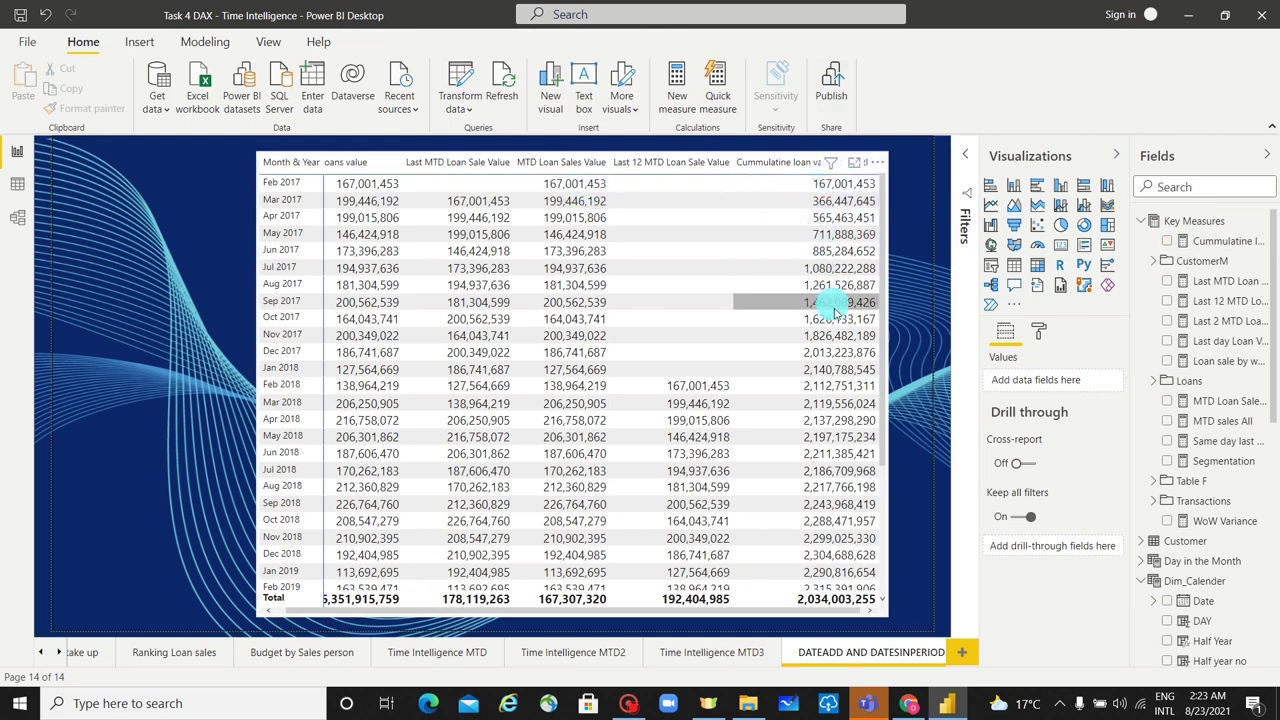
Enlarge the matrix to fit all its value columns and review the 12-month cumulative figures across the months.
scroll(843, 340, down, 5)
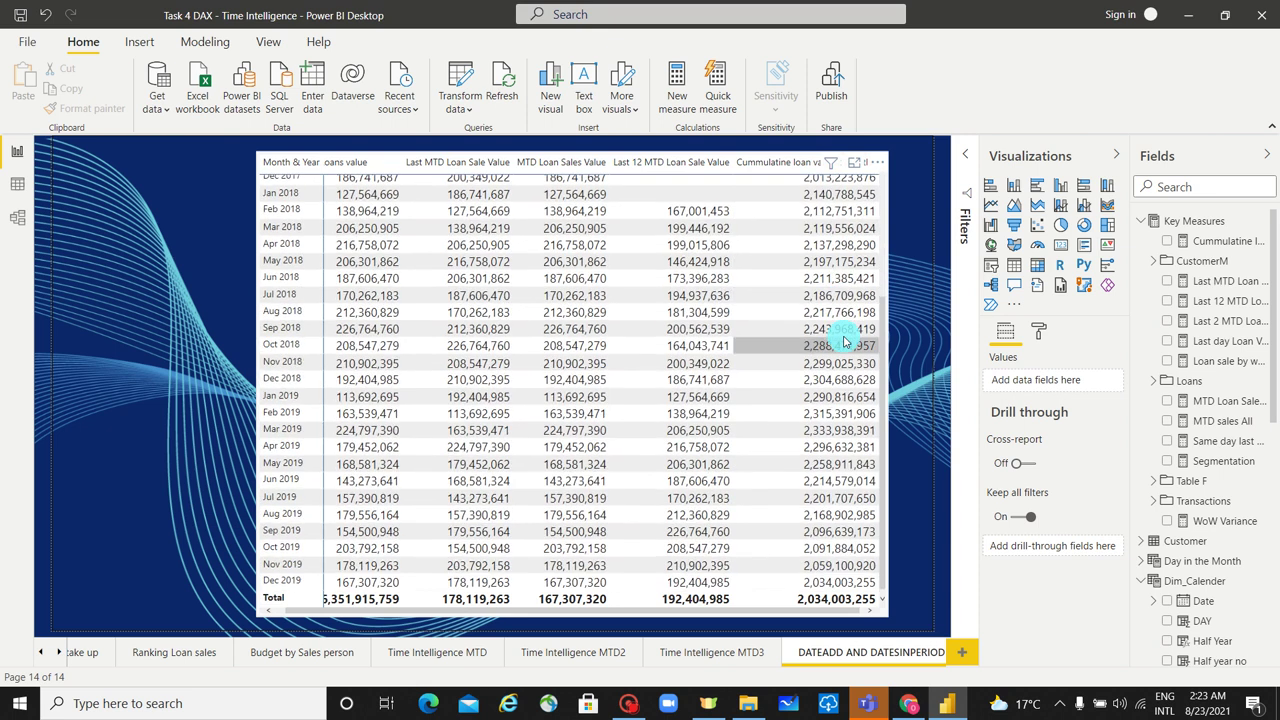
scroll(843, 340, up, 5)
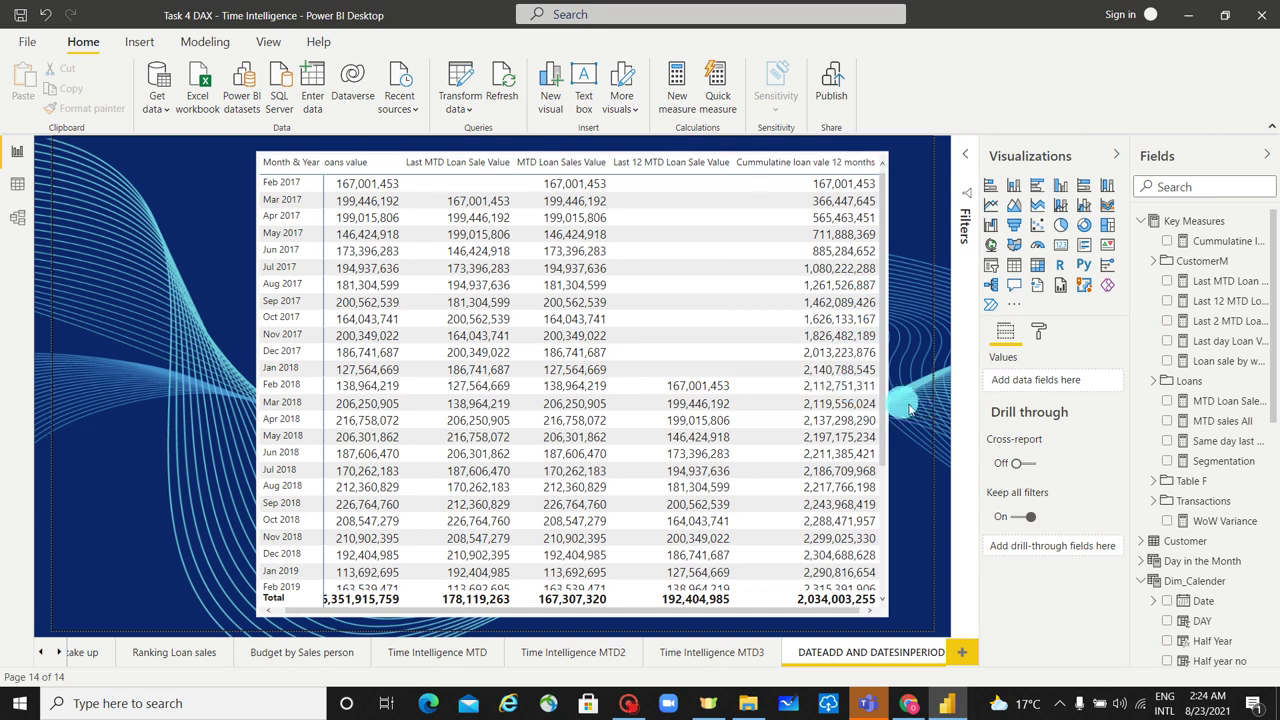
drag(884, 622, 950, 651)
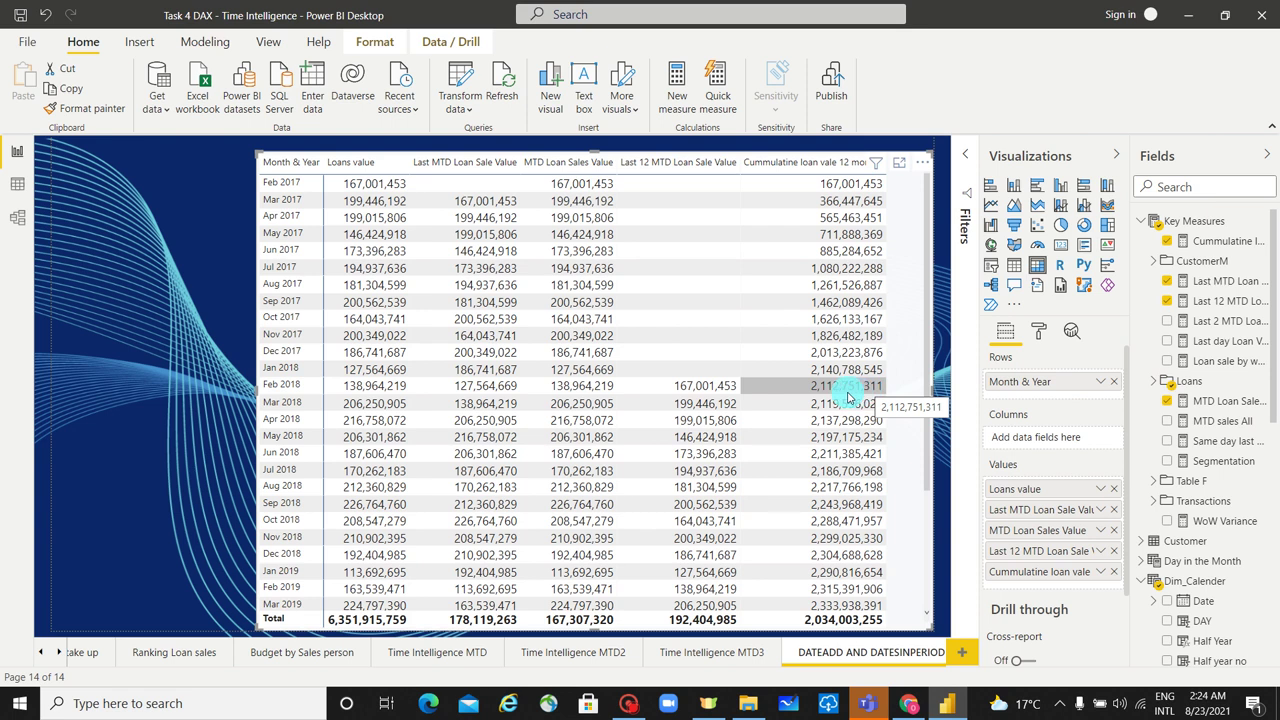
scroll(848, 397, down, 3)
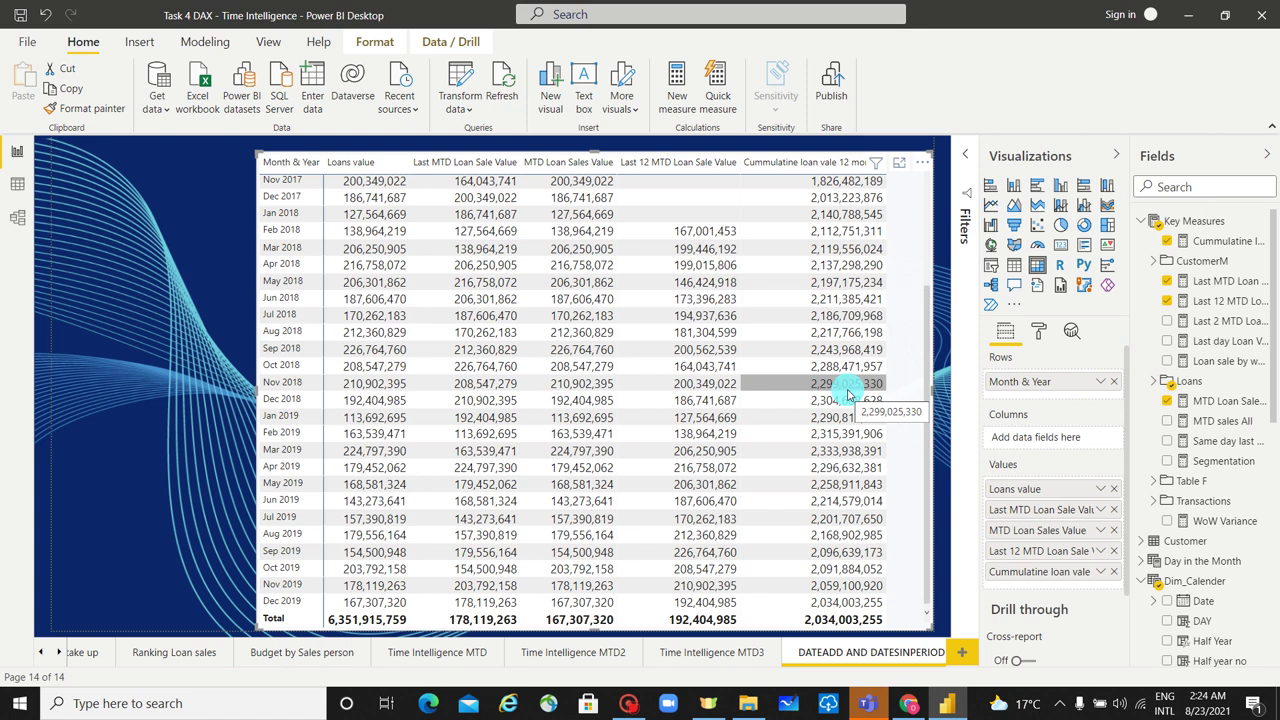
scroll(848, 395, up, 3)
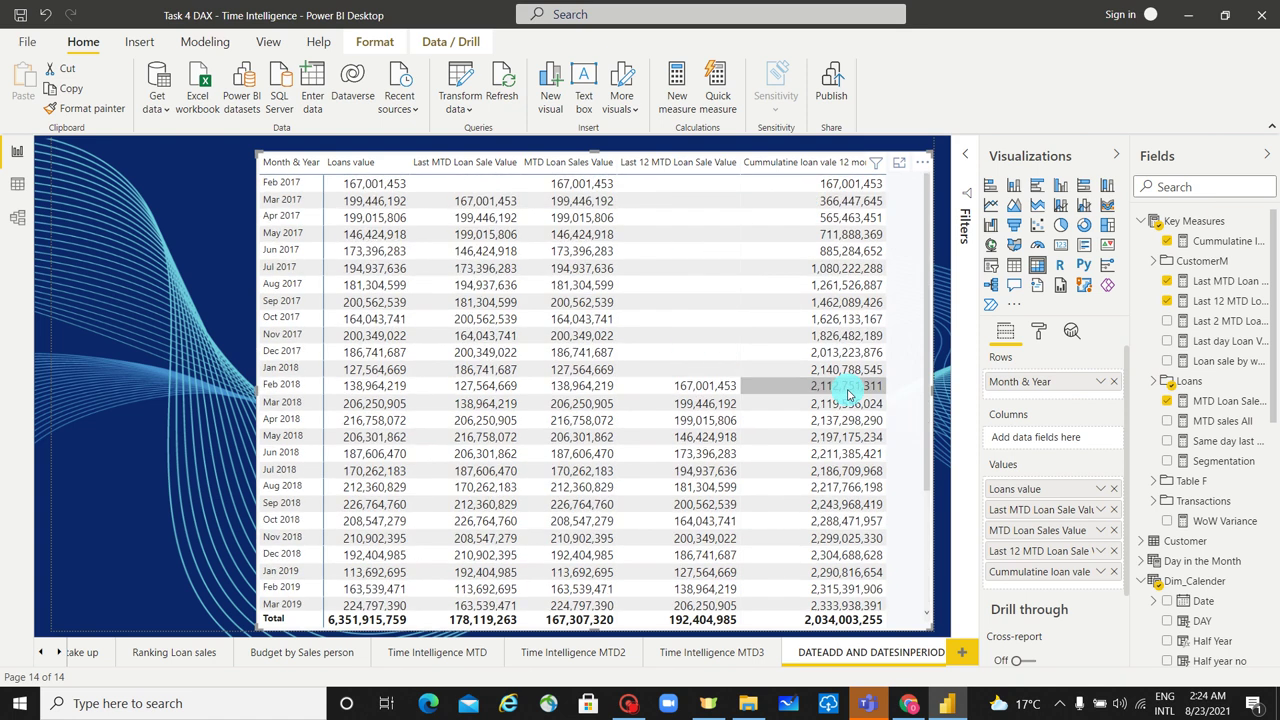